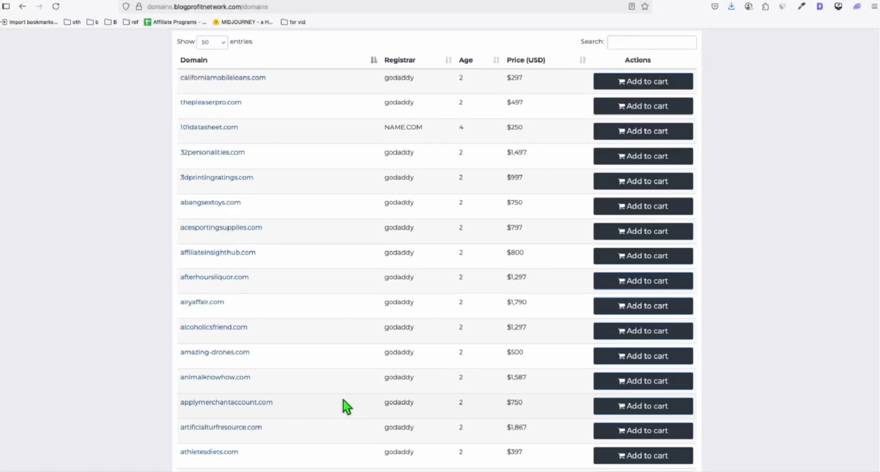
Step: Scroll through the r/animalknowhow Reddit page to review the community
scroll(343, 397, up, 1)
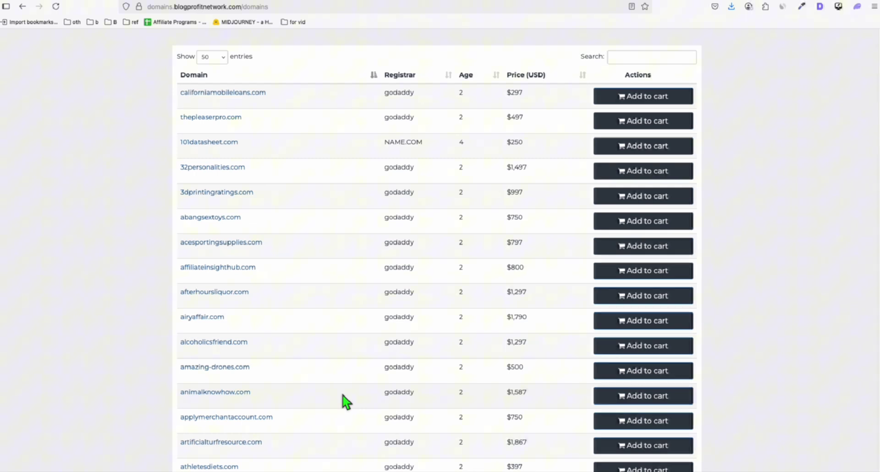
scroll(202, 308, up, 1)
scroll(202, 308, up, 3)
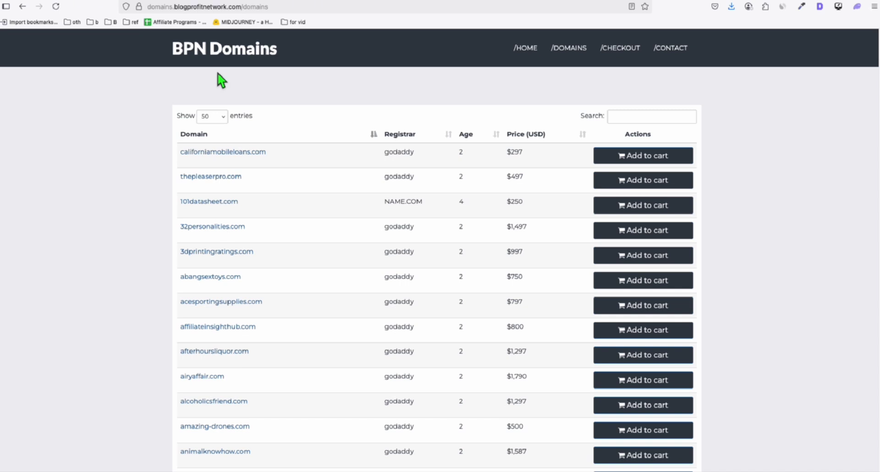
scroll(243, 140, down, 1)
scroll(216, 177, down, 2)
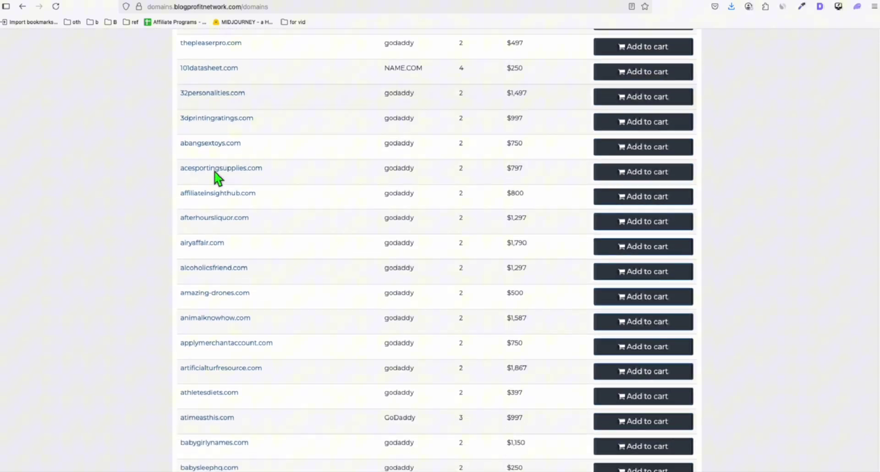
scroll(317, 248, down, 2)
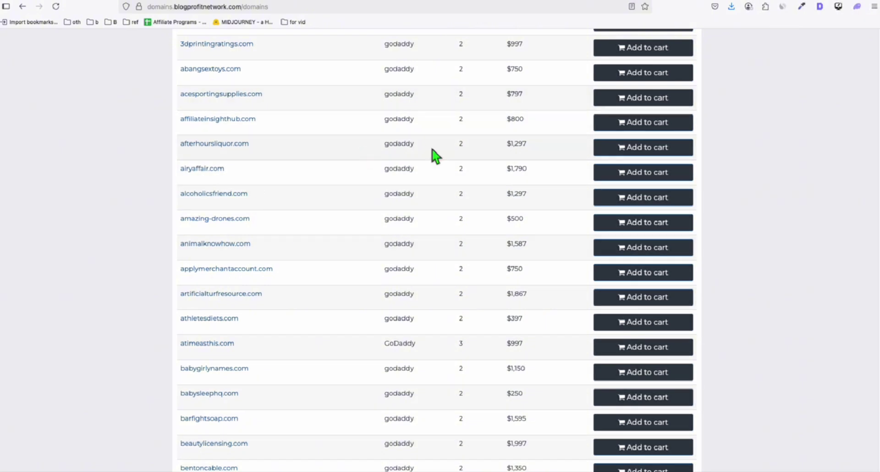
scroll(481, 147, up, 3)
scroll(518, 76, down, 2)
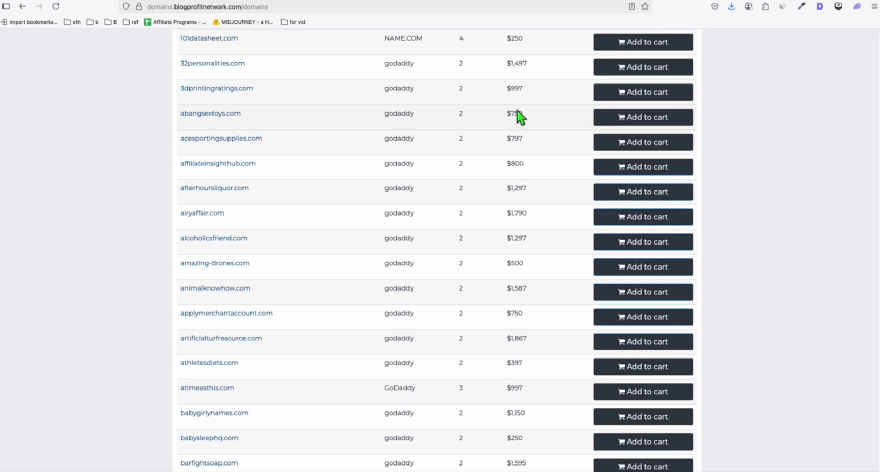
scroll(519, 119, down, 1)
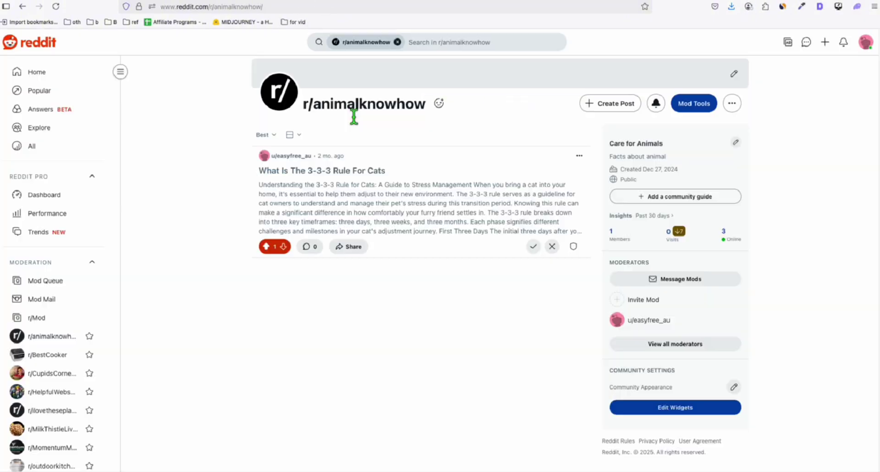
Step: Highlight the subreddit name and its creation date, then select animalknowhow.com in the domain list
double_click(354, 112)
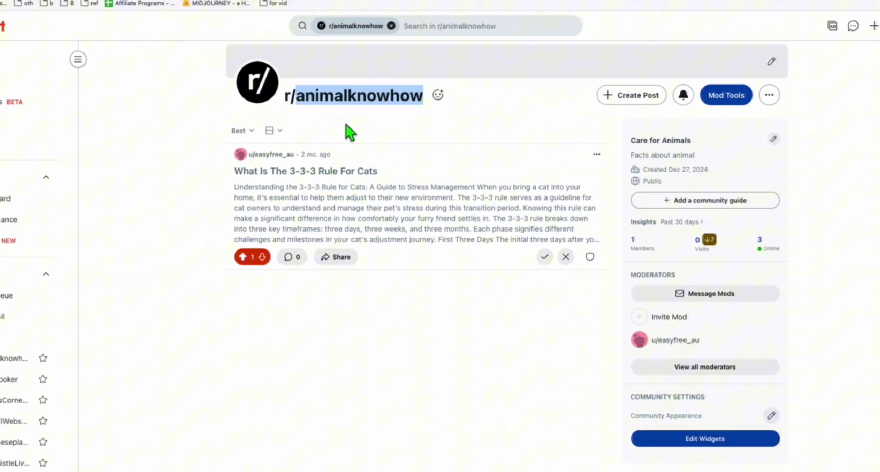
drag(603, 161, 667, 170)
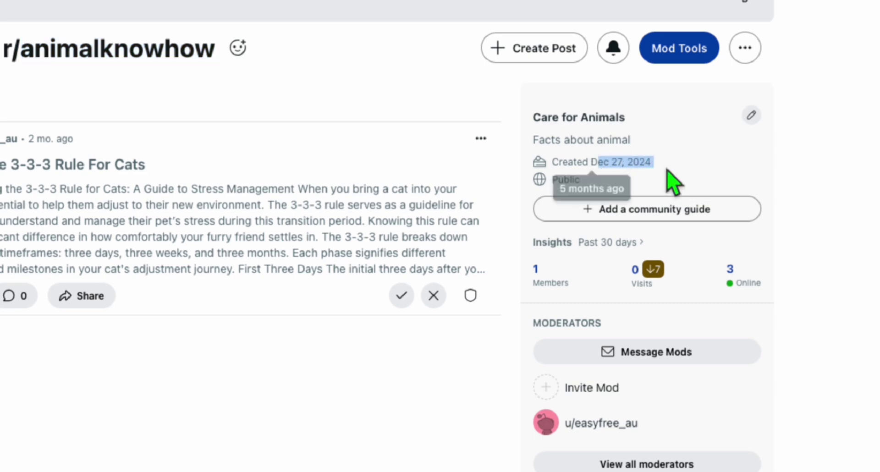
click(667, 169)
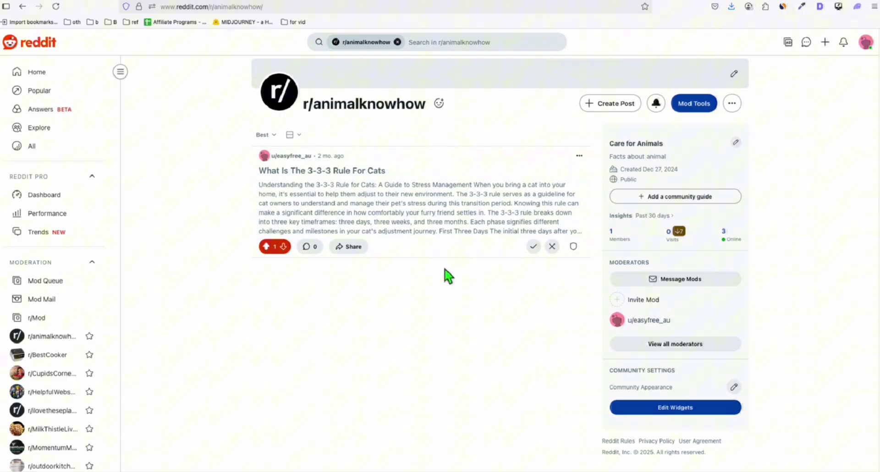
double_click(334, 114)
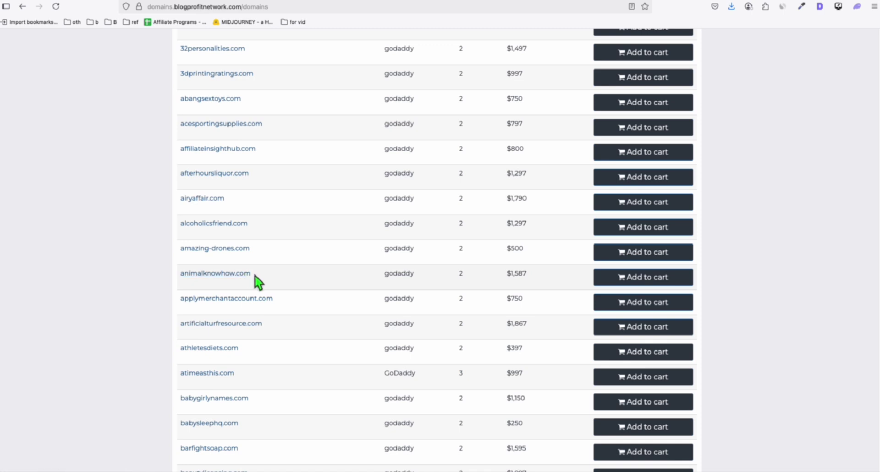
drag(255, 275, 181, 273)
key(ctrl+c)
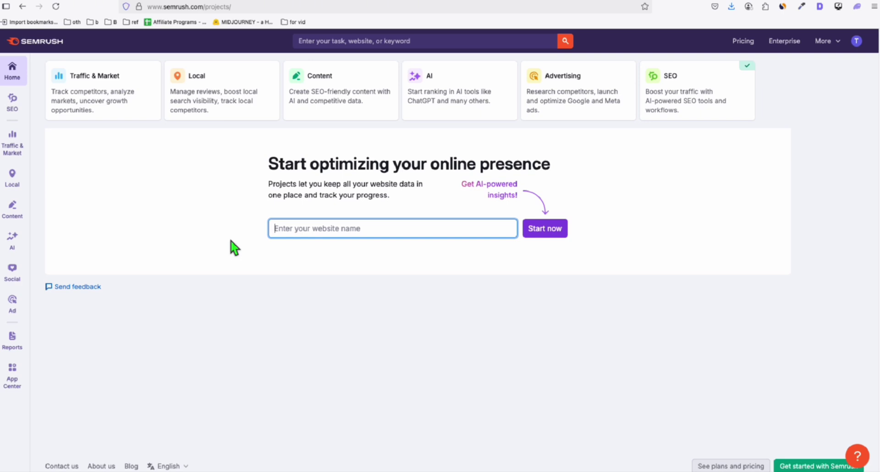
Step: Run a Semrush Domain Overview for animalknowhow.com
mouse_move(12, 102)
click(71, 117)
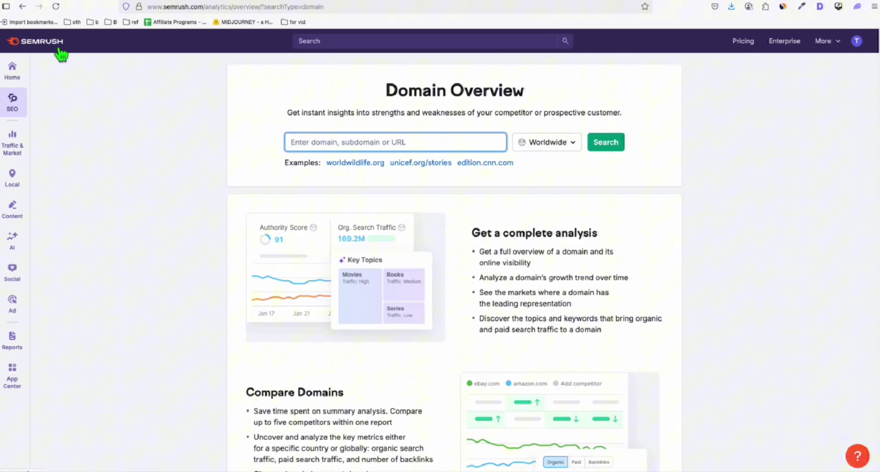
click(343, 147)
key(ctrl+v)
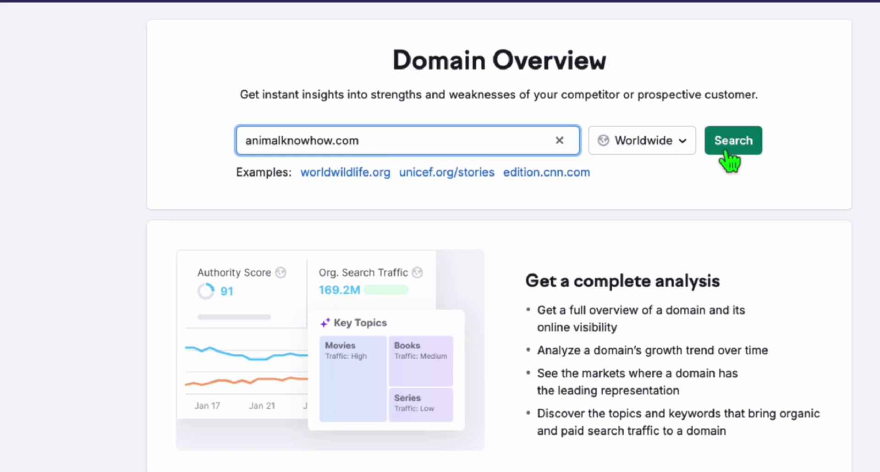
click(725, 153)
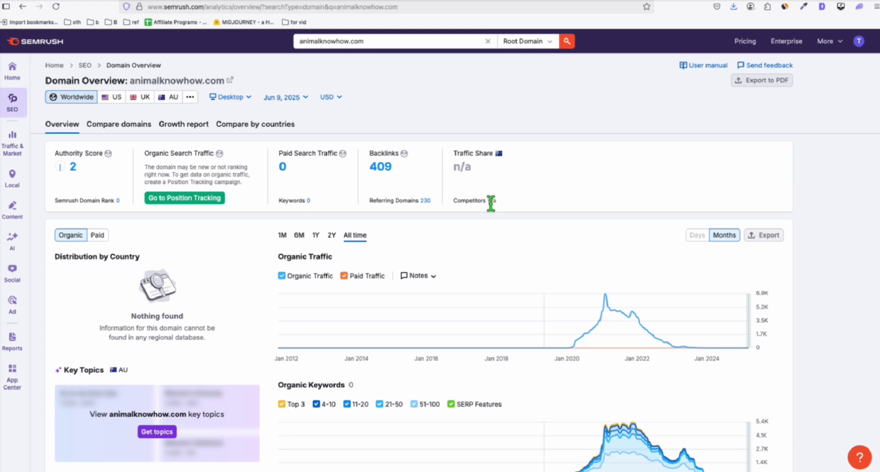
Step: Switch the overview to May 2021 and open the domain's organic keywords list
scroll(507, 250, down, 3)
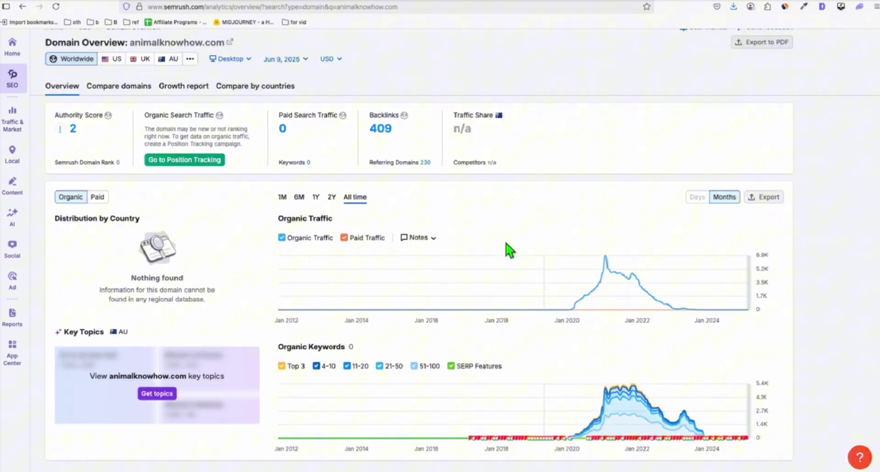
scroll(687, 321, up, 3)
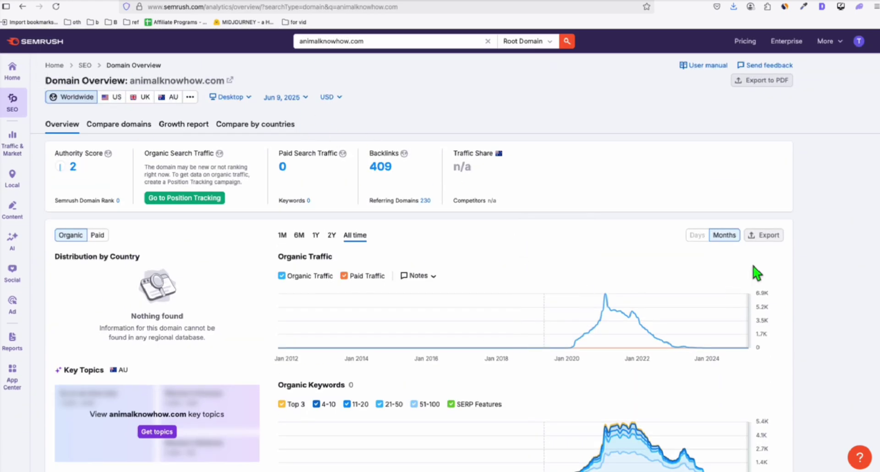
scroll(703, 226, down, 2)
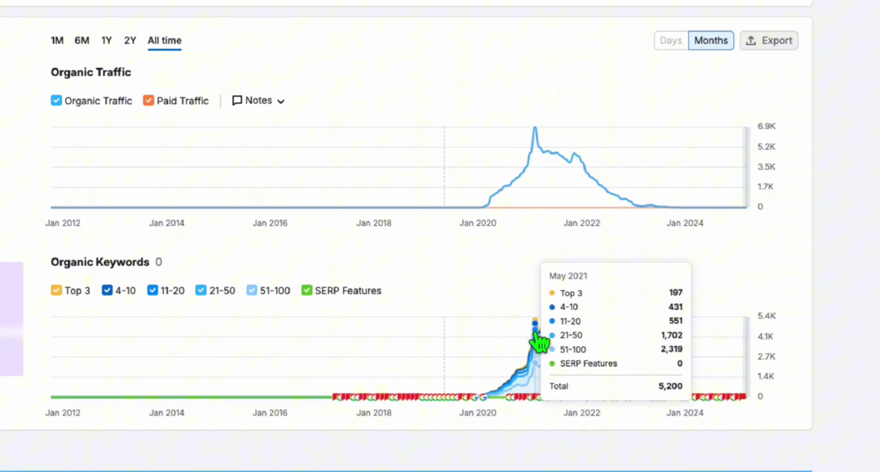
click(536, 340)
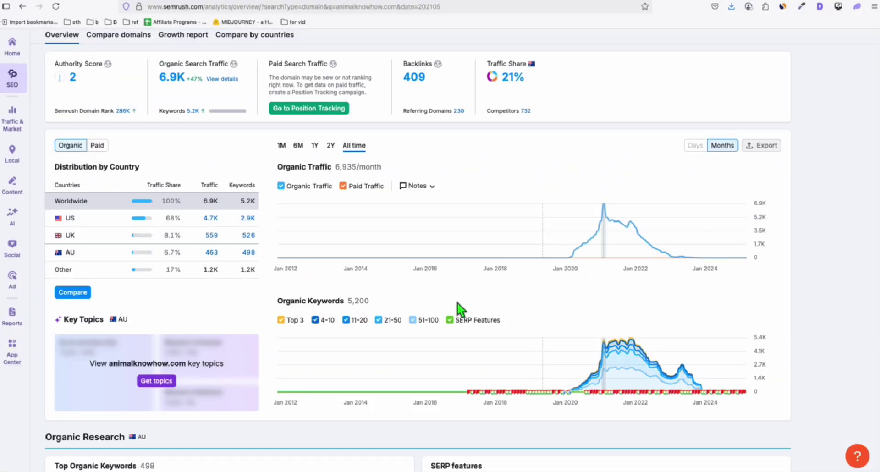
scroll(229, 188, up, 2)
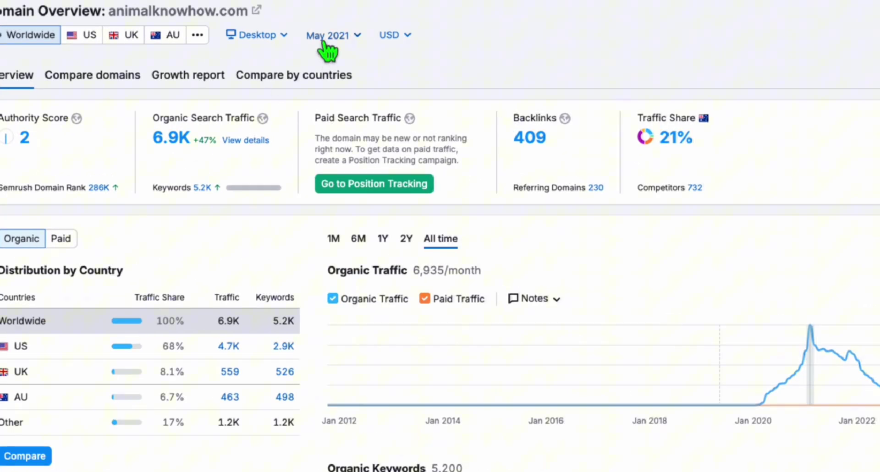
click(201, 188)
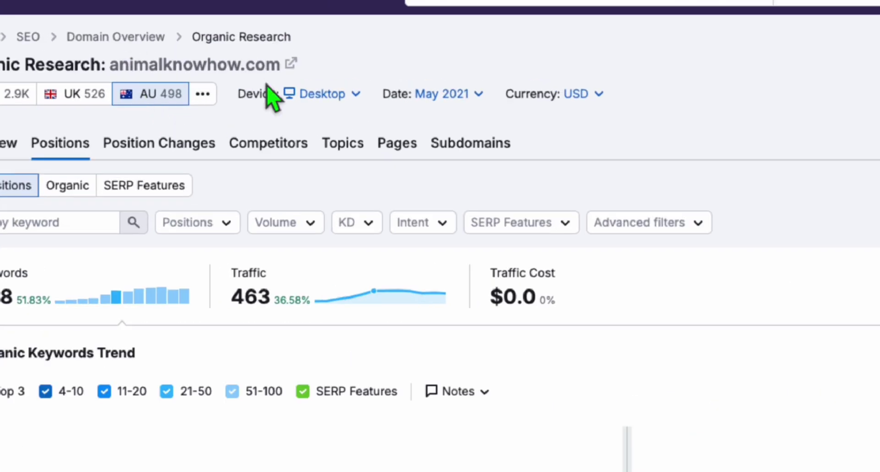
Step: Review animalknowhow.com's Organic Research report, briefly checking the r/animalknowhow tab
scroll(220, 100, down, 2)
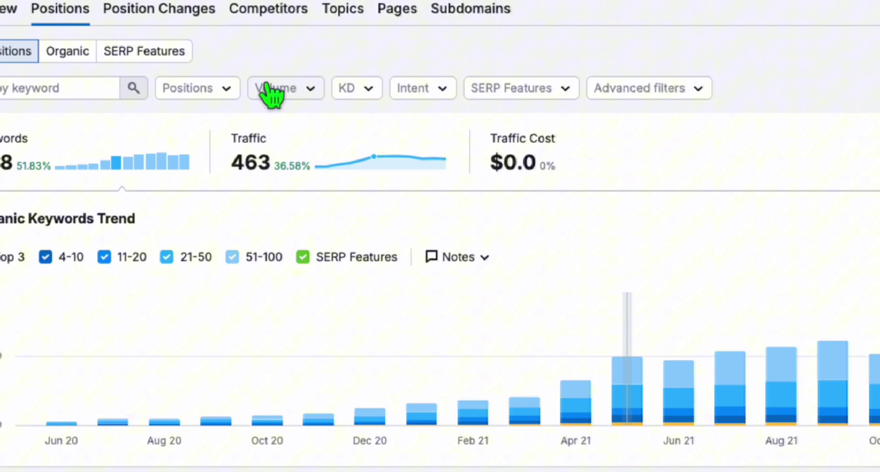
scroll(96, 255, down, 3)
scroll(133, 275, down, 2)
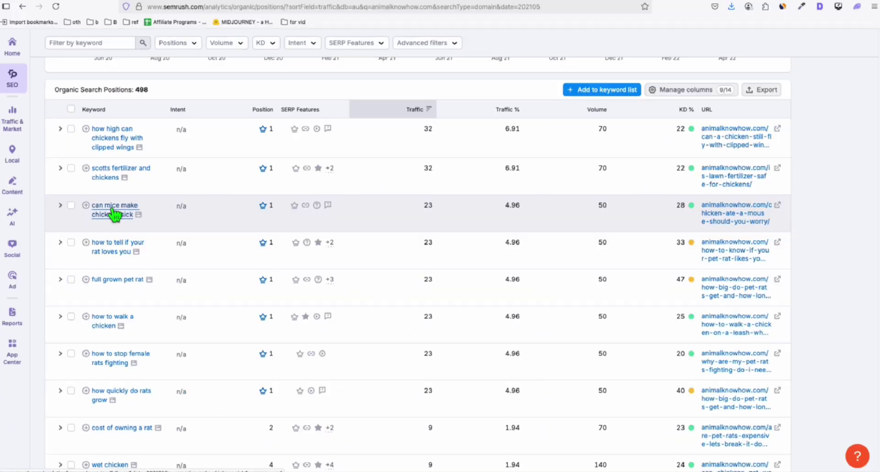
scroll(220, 199, up, 5)
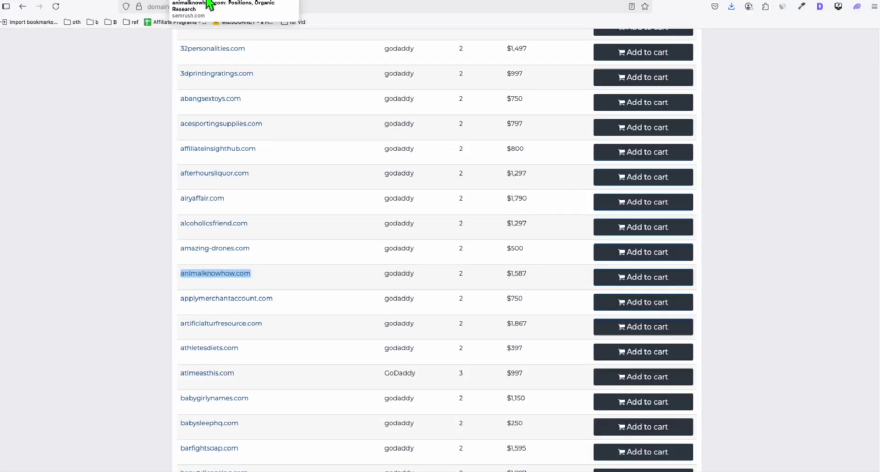
click(208, 4)
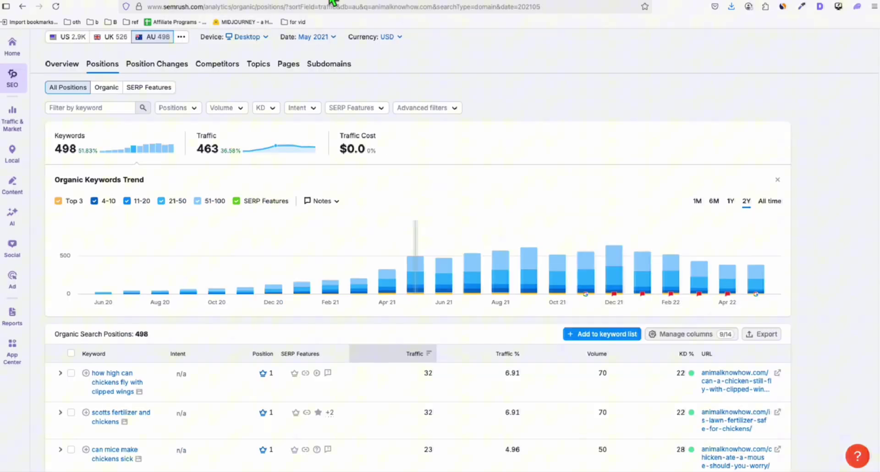
click(330, 3)
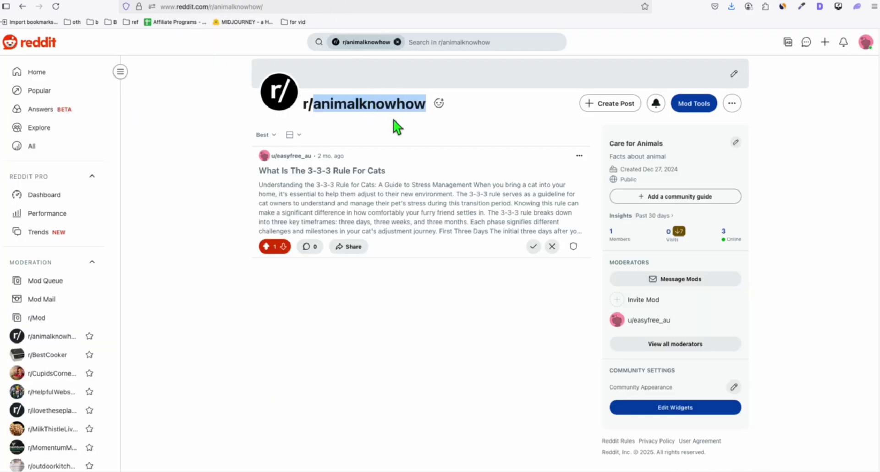
key(ctrl+shift+Tab)
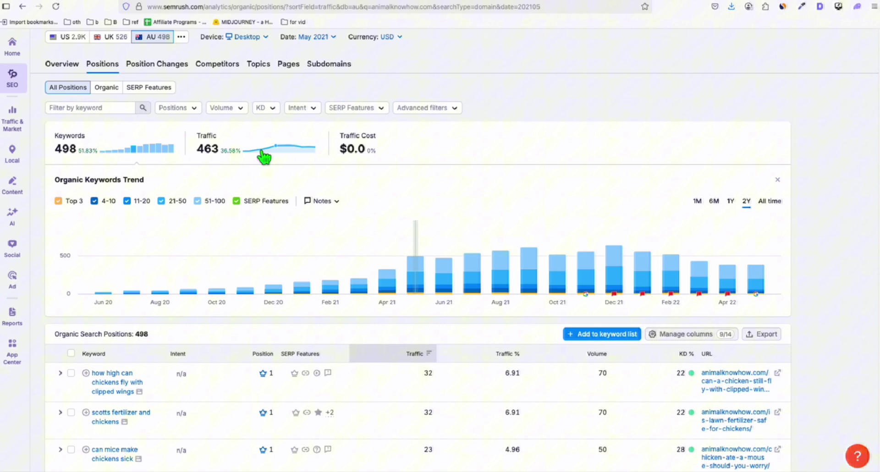
Step: Finish scanning the ranking report and return to the BPN Domains sale list
scroll(232, 200, down, 4)
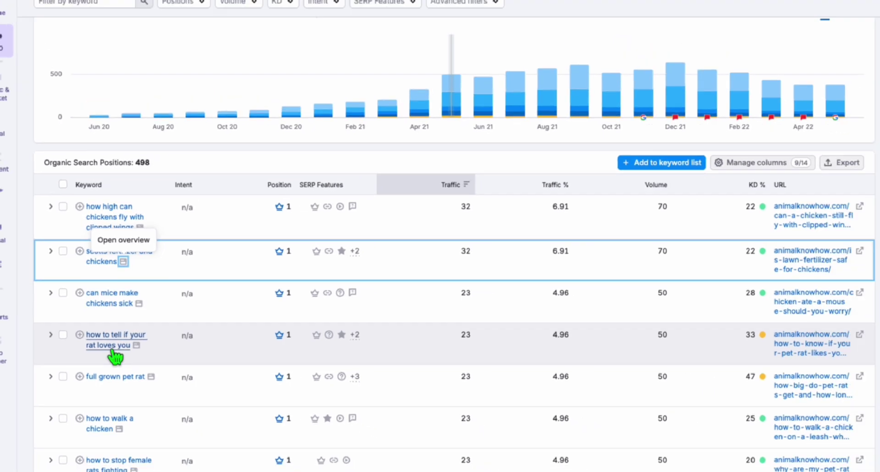
scroll(120, 290, down, 2)
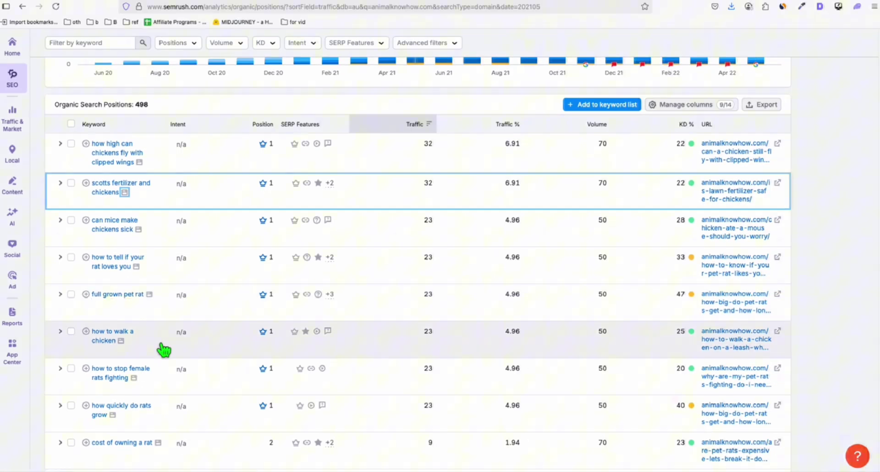
scroll(167, 333, up, 5)
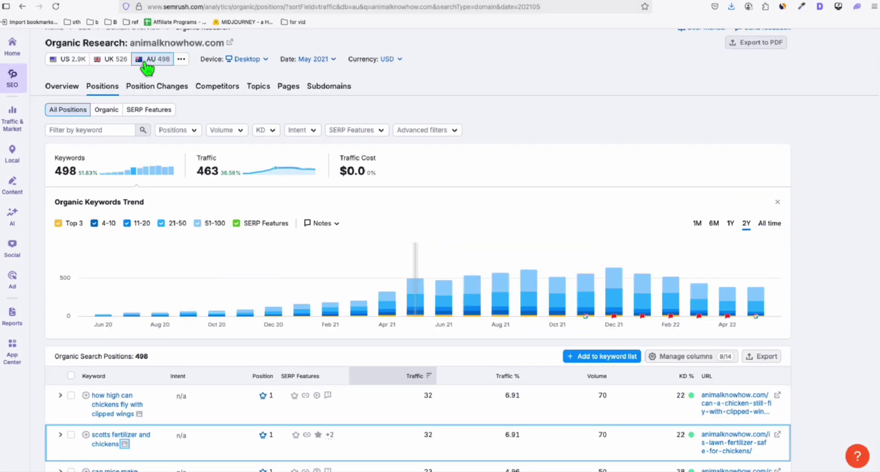
scroll(114, 211, down, 5)
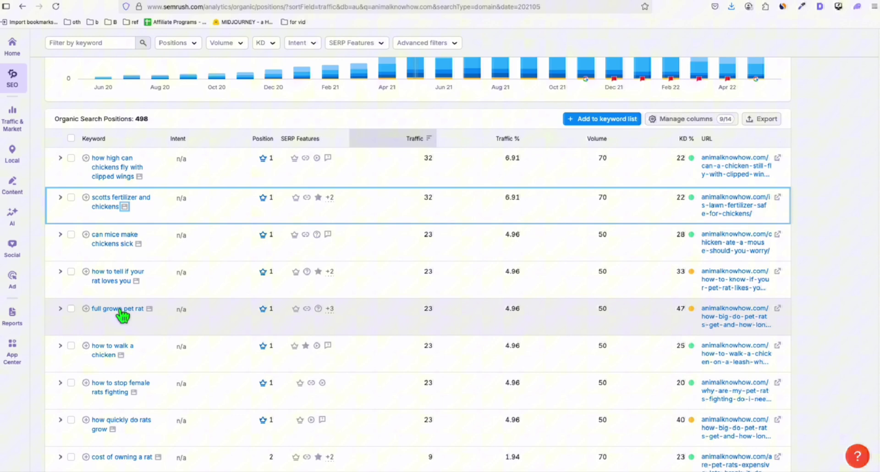
scroll(129, 348, up, 6)
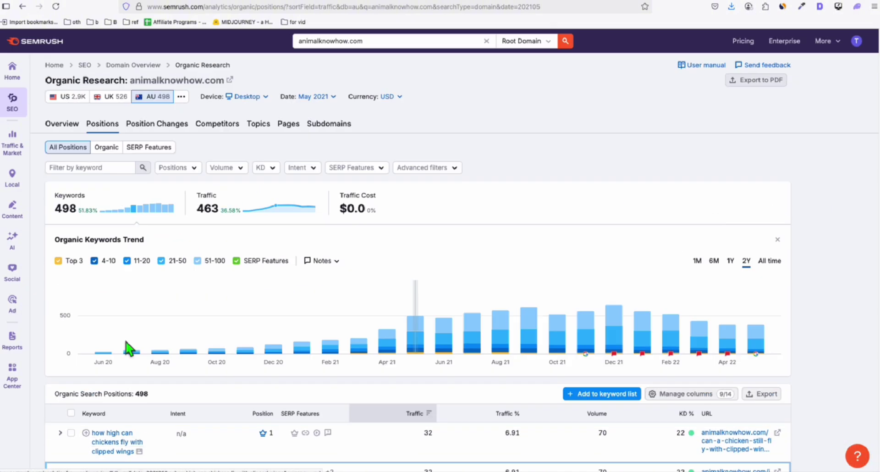
click(117, 2)
scroll(220, 98, up, 4)
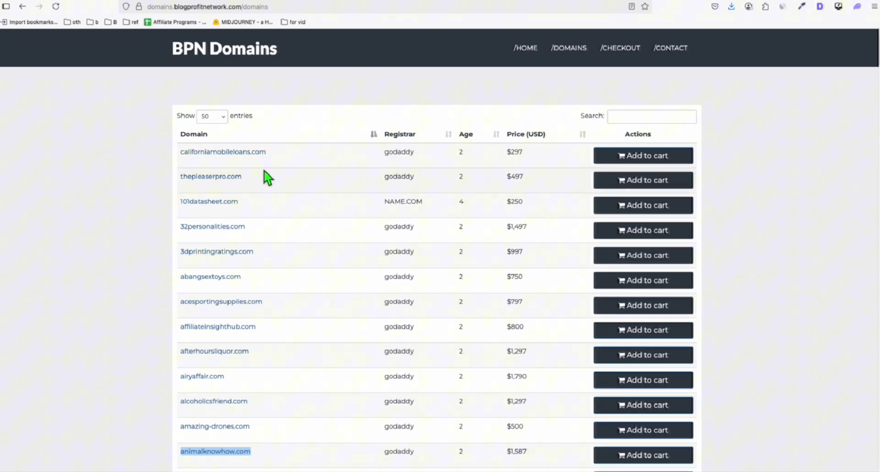
Step: Search ExpiredDomains.com for 'manifest', typing 'mani' and accepting the suggestion
click(430, 3)
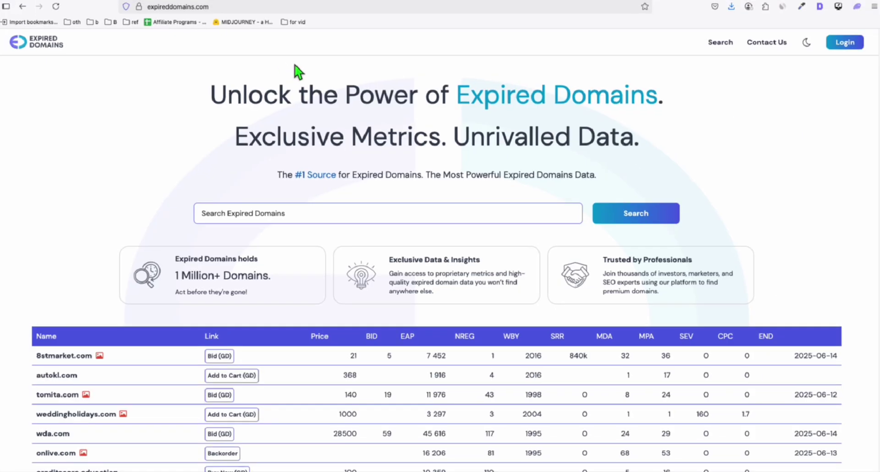
scroll(183, 179, down, 3)
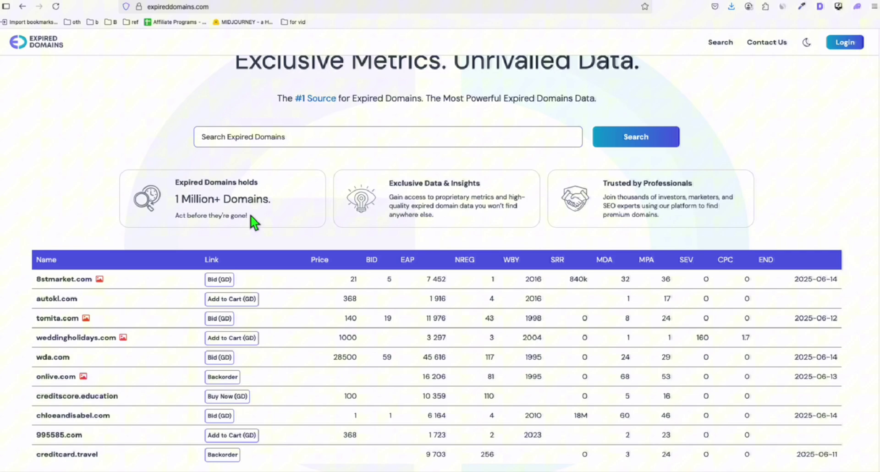
scroll(288, 234, down, 1)
scroll(311, 284, down, 1)
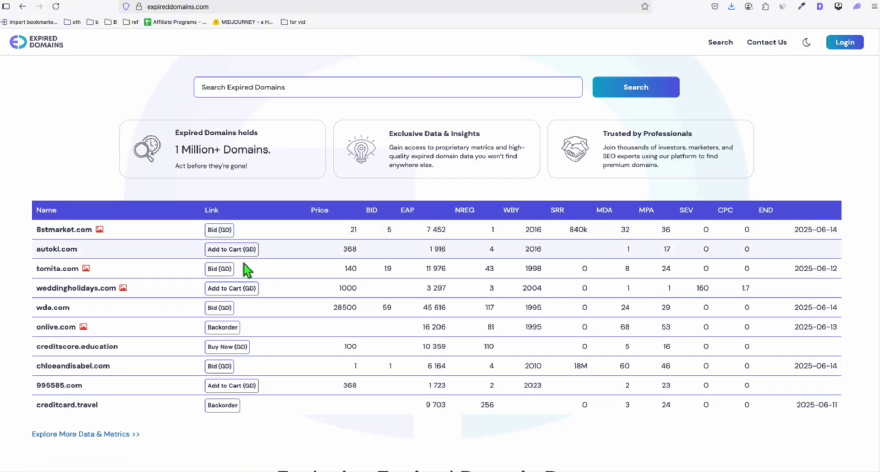
scroll(124, 250, down, 3)
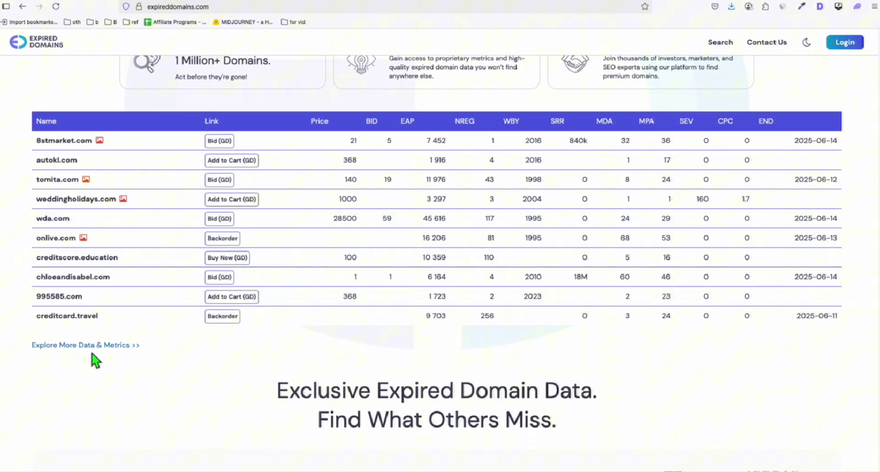
scroll(94, 355, up, 5)
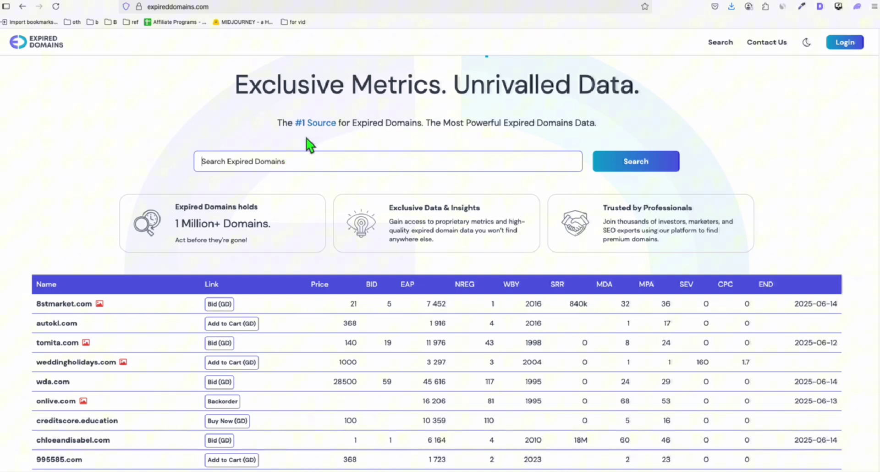
text(manifest)
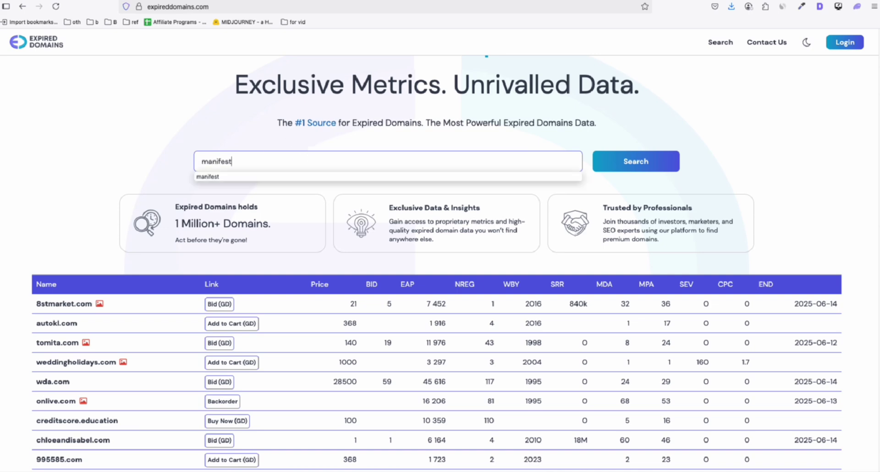
key(Return)
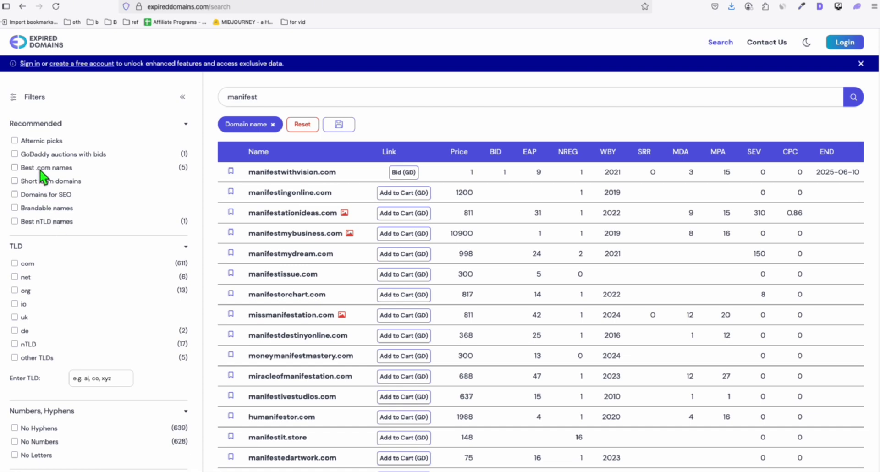
Step: Tick the Buy Now filter so only buy-now manifest domains are listed
scroll(41, 172, down, 7)
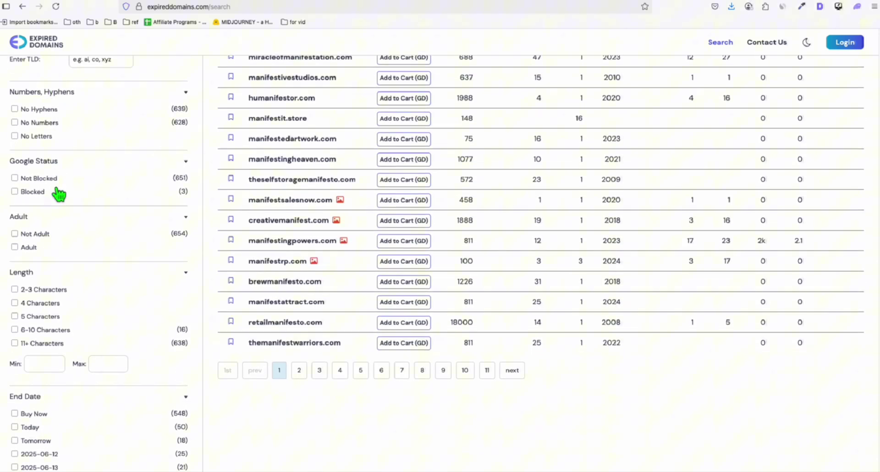
scroll(60, 199, down, 3)
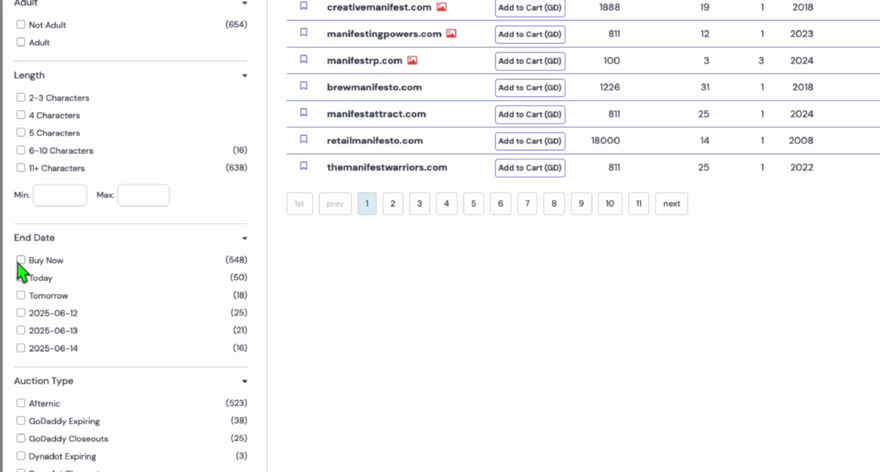
click(20, 260)
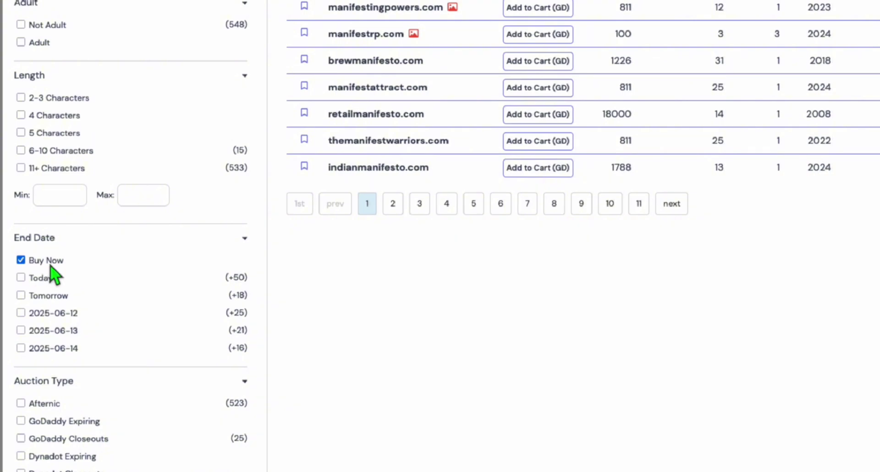
scroll(463, 252, up, 5)
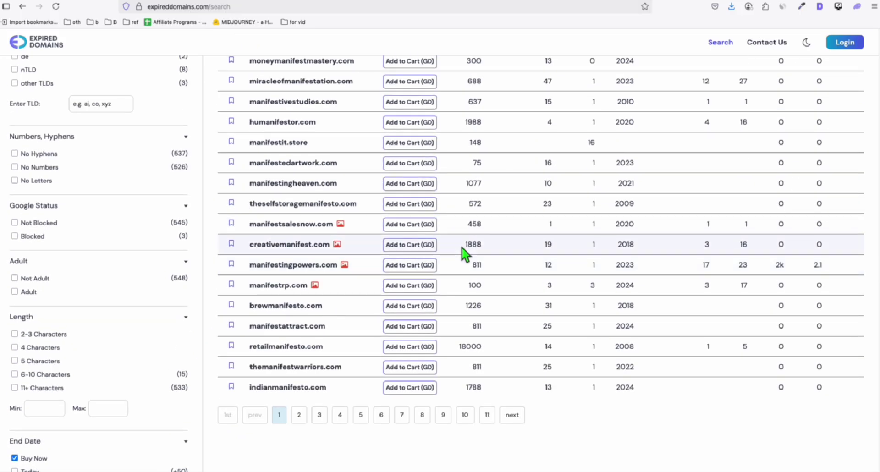
scroll(463, 252, up, 6)
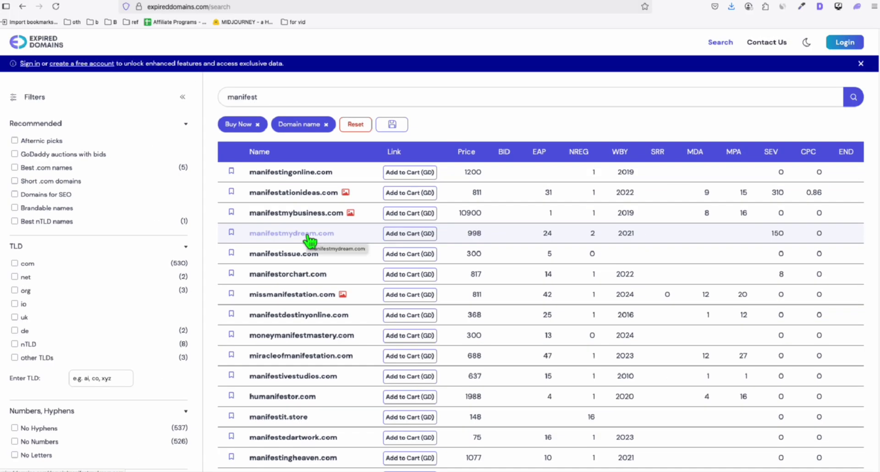
Step: Open manifestmydream.com's details, copy its name, and select the old animalknowhow.com query in Semrush
click(309, 235)
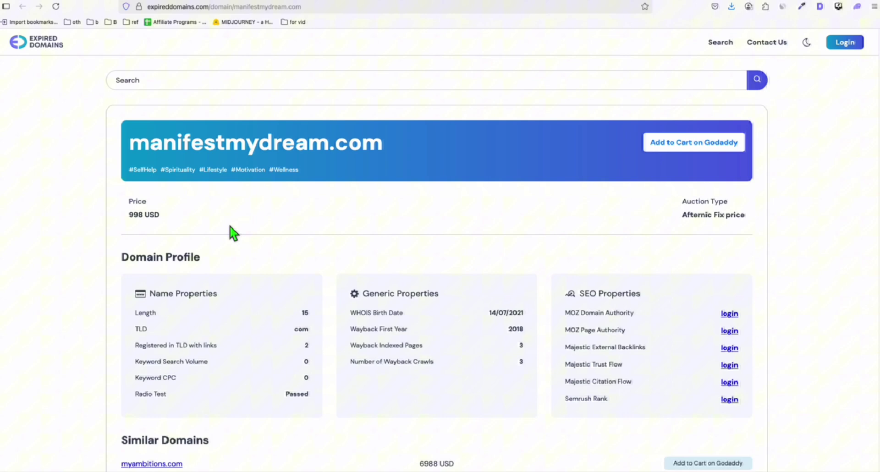
triple_click(262, 127)
key(ctrl+c)
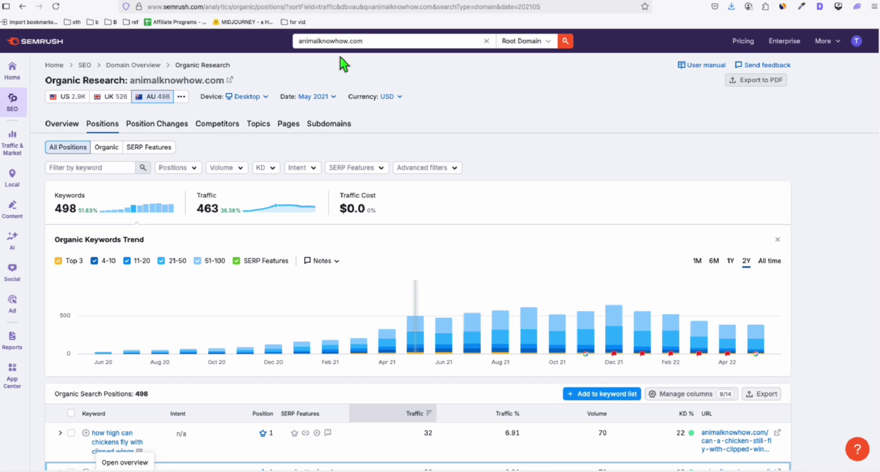
triple_click(314, 40)
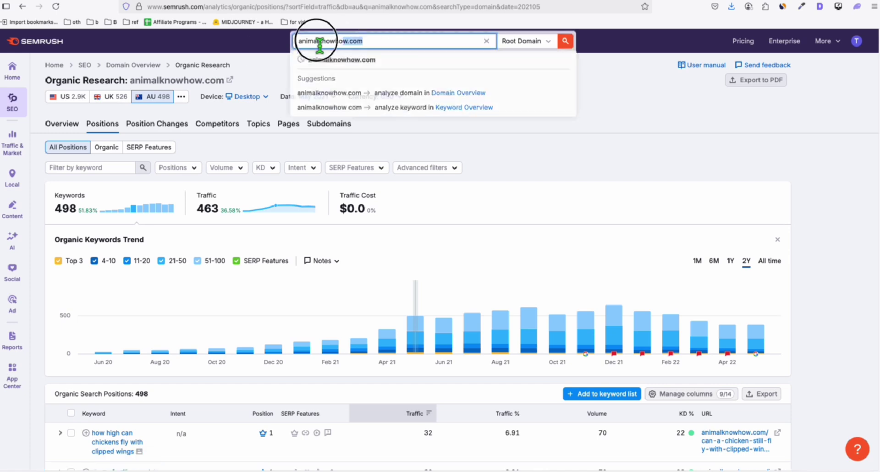
Step: Analyse manifestmydream.com in Semrush's Overview using the latest Jun 9, 2025 US data
key(ctrl+v)
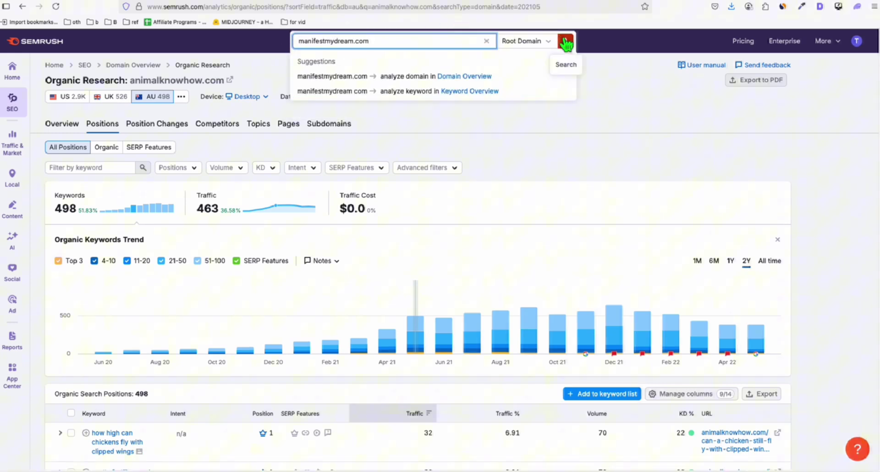
click(566, 41)
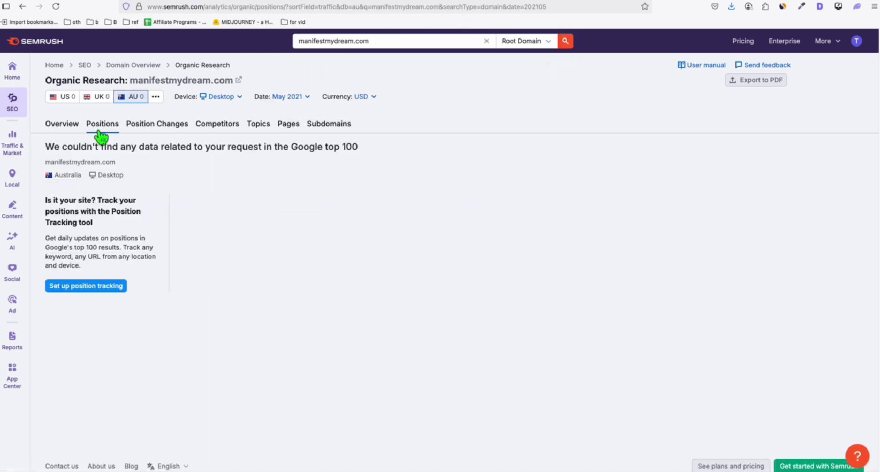
click(72, 132)
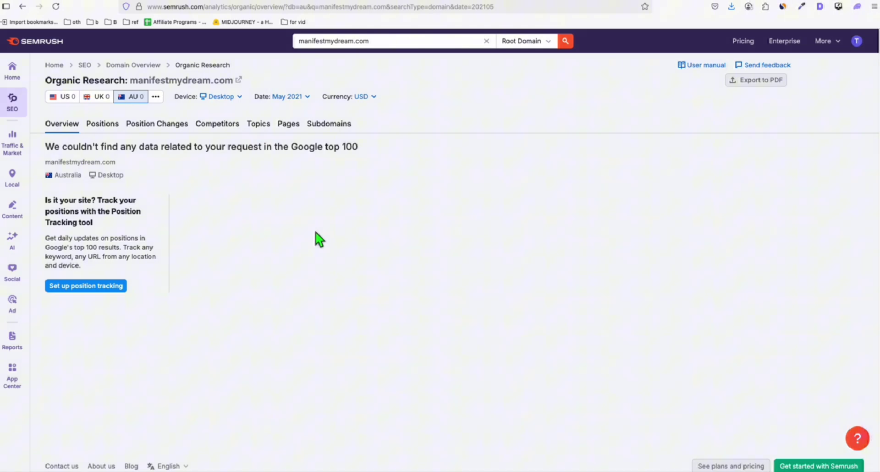
click(288, 98)
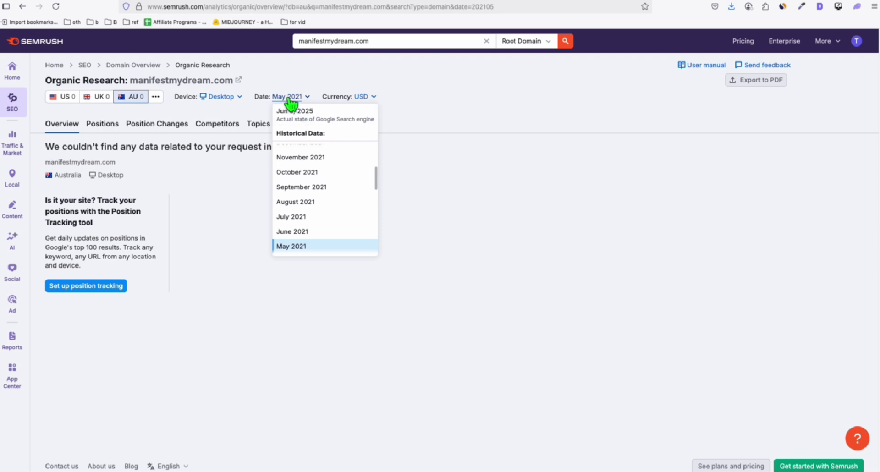
click(311, 121)
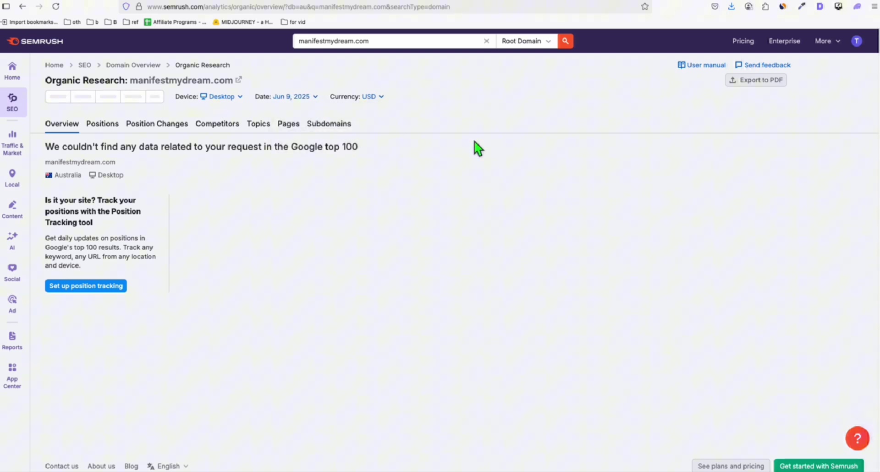
click(62, 96)
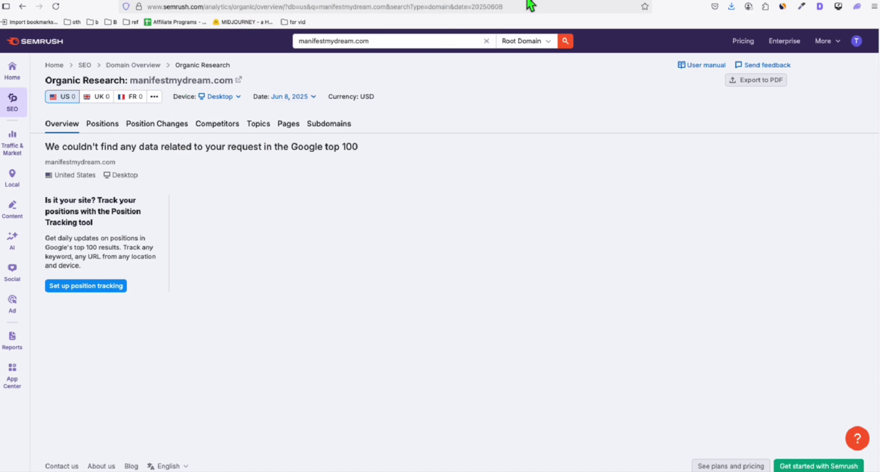
Step: Select the manifestmydream name on ExpiredDomains and go back to the manifest results
key(ctrl+Tab)
double_click(173, 147)
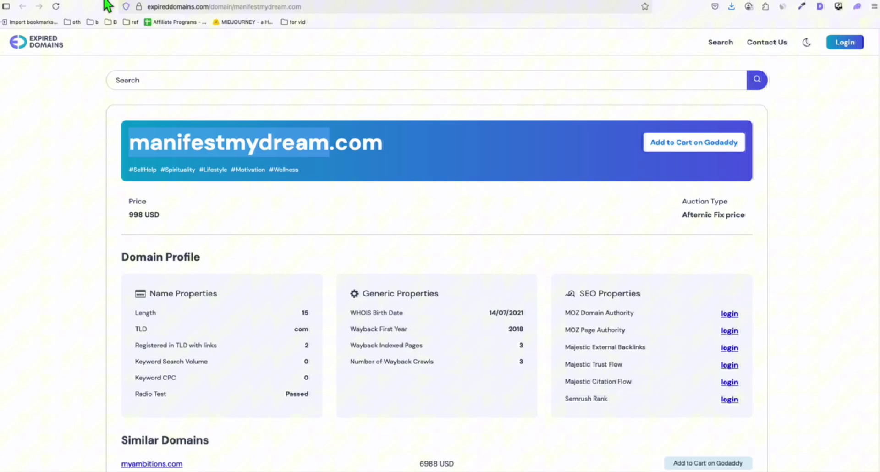
key(alt+Left)
Step: Try May 2025 and Jun 8, 2025 report dates for manifestmydream.com in Semrush
key(ctrl+Tab)
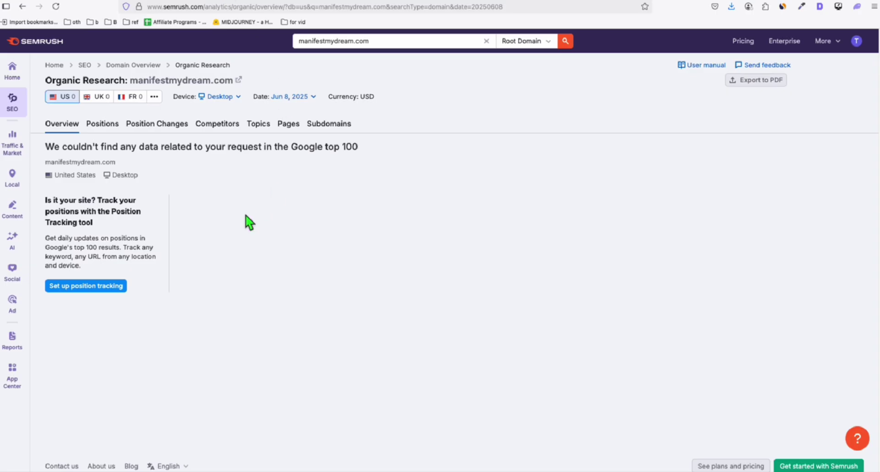
click(293, 97)
click(315, 151)
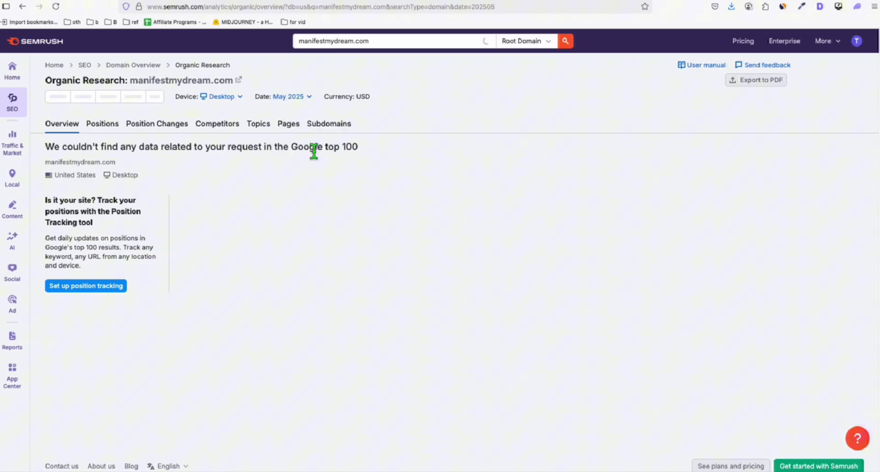
click(287, 97)
click(295, 114)
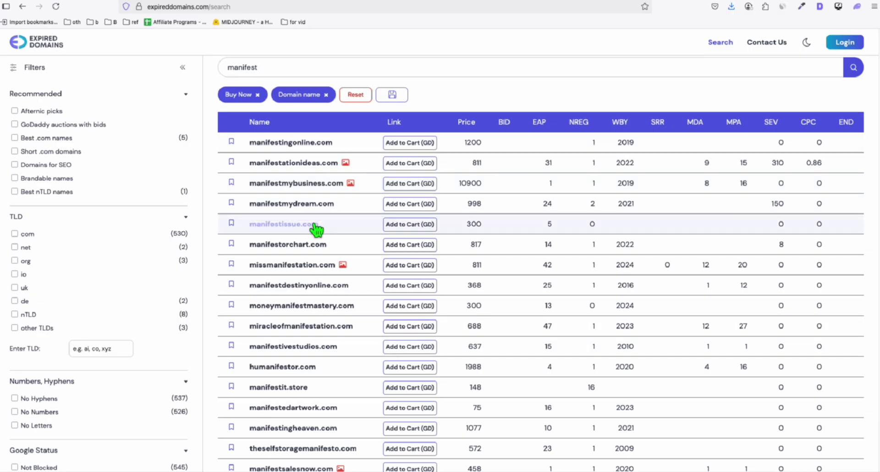
Step: Sort manifest results by price, highest first, and select manifesto4humanity.com to copy
scroll(316, 225, down, 1)
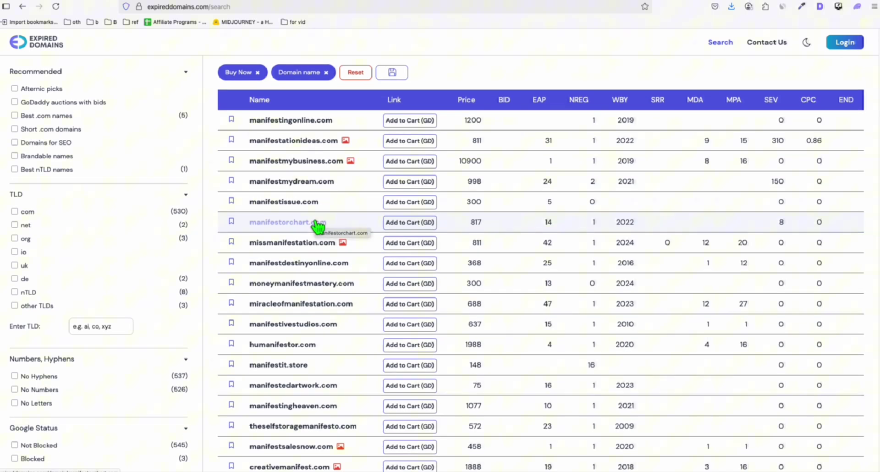
scroll(317, 226, up, 2)
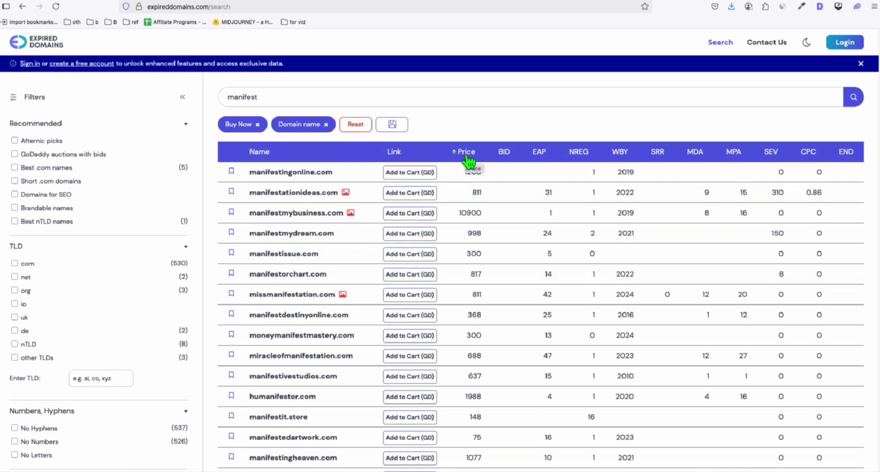
click(485, 159)
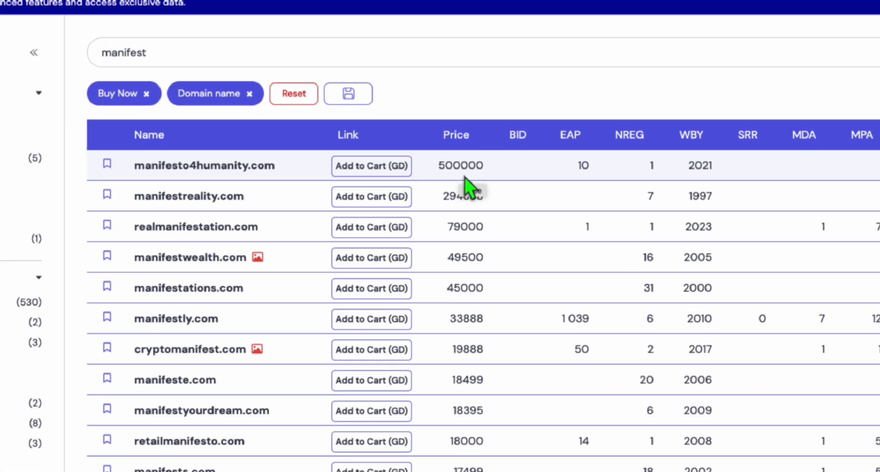
drag(284, 166, 132, 166)
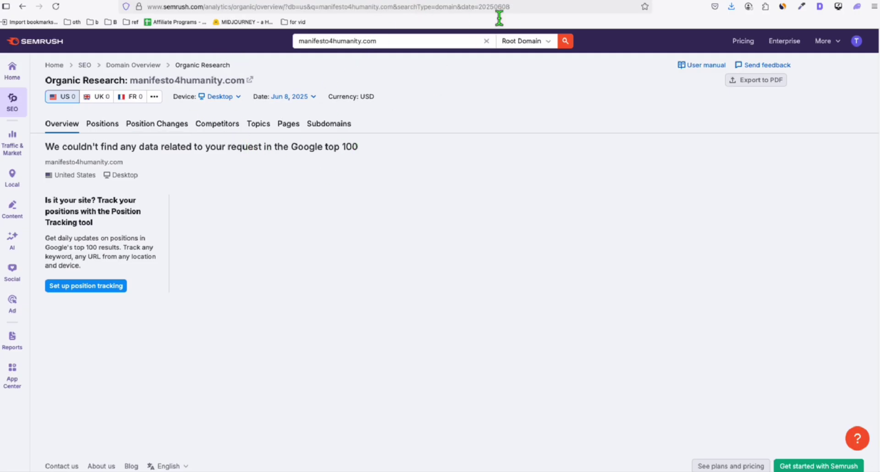
click(496, 0)
click(436, 1)
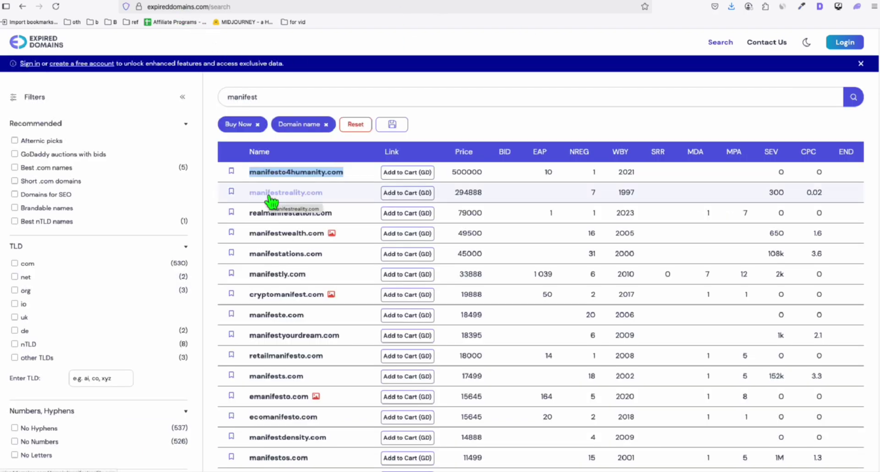
scroll(404, 348, down, 3)
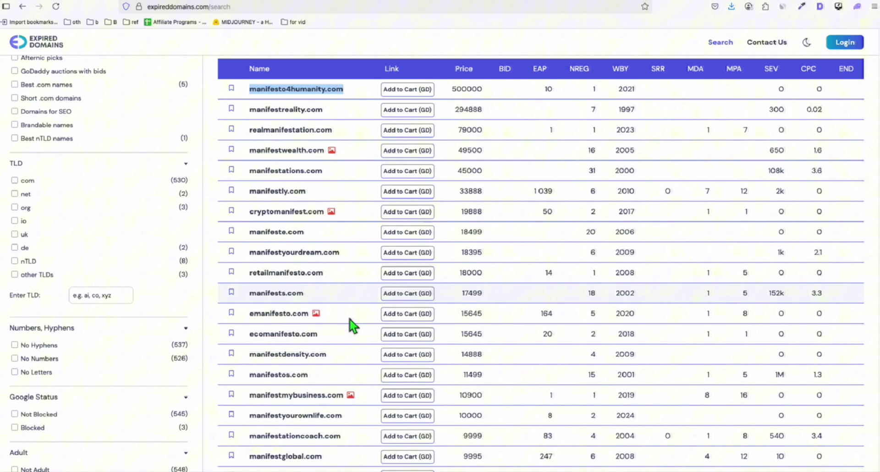
scroll(353, 326, up, 3)
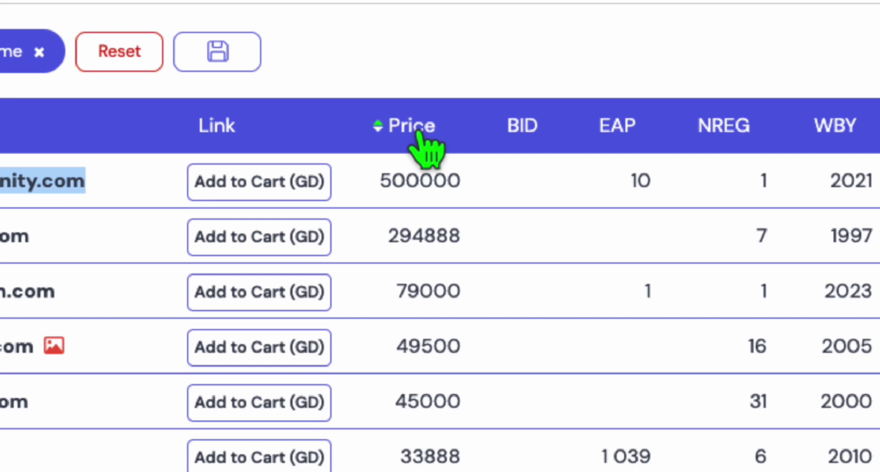
Step: Sort the manifest list by price, cheapest first, and select manifestads.net
click(469, 153)
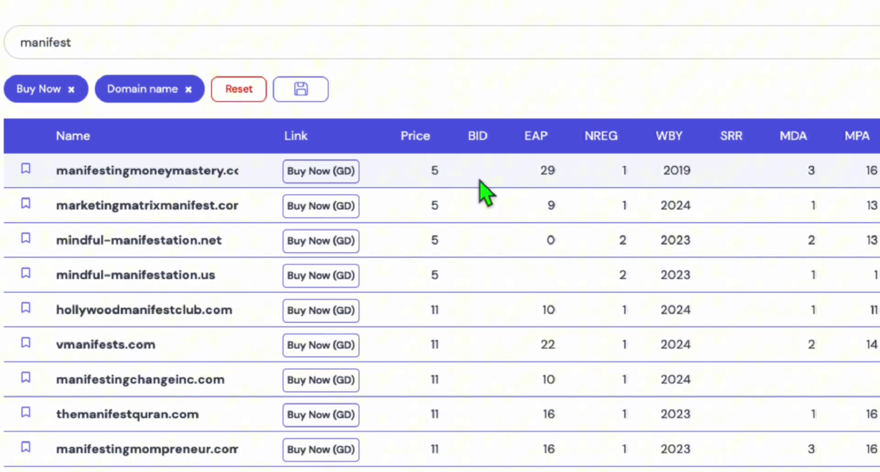
scroll(486, 176, down, 3)
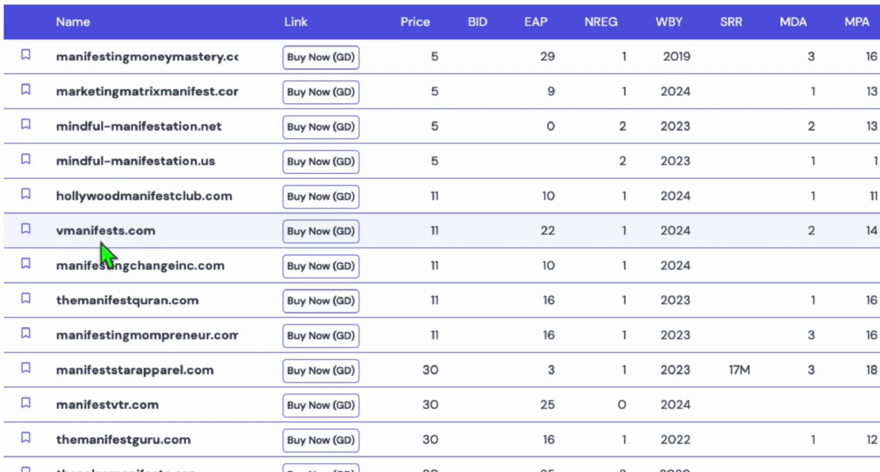
scroll(100, 243, down, 1)
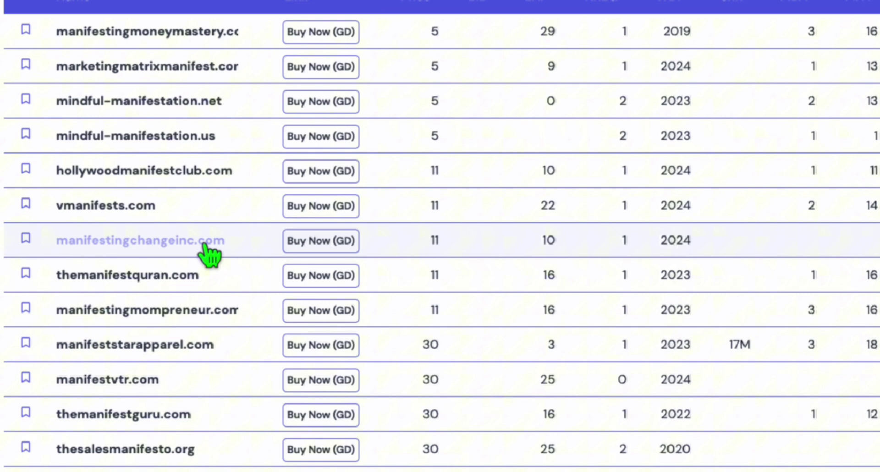
scroll(227, 245, down, 1)
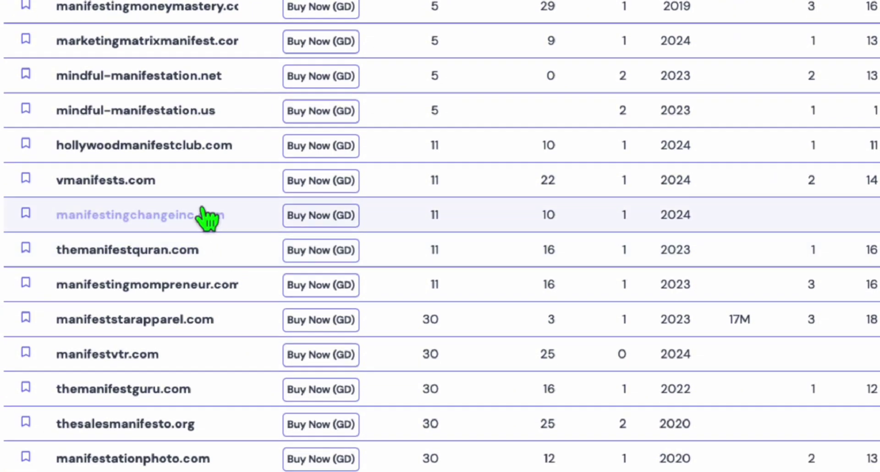
scroll(205, 213, down, 5)
scroll(203, 209, down, 2)
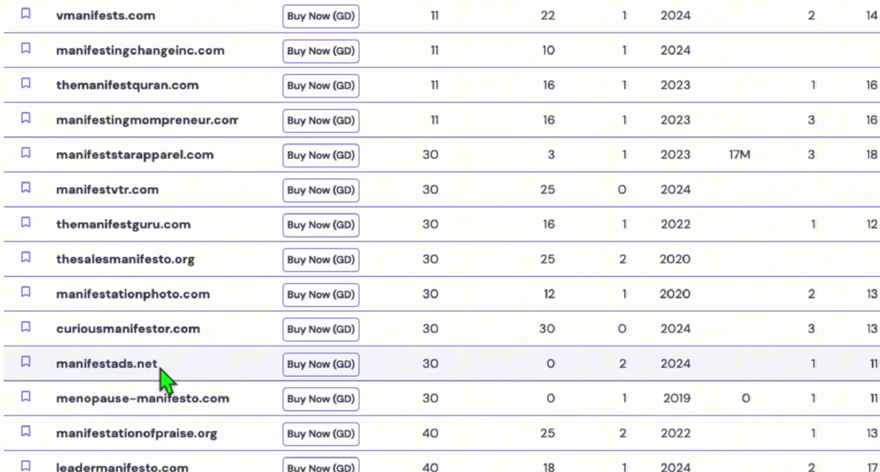
drag(159, 367, 29, 366)
key(super+c)
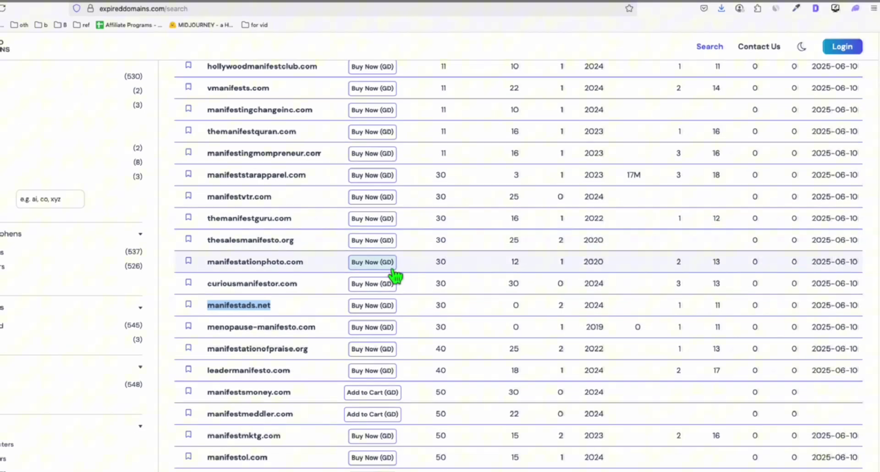
scroll(295, 183, up, 3)
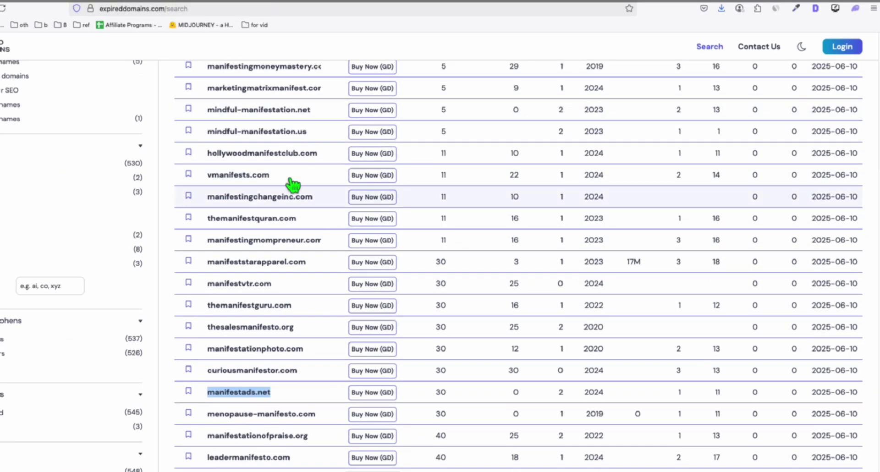
Step: Look up manifestads.net in Semrush, then return to the ExpiredDomains results
click(196, 3)
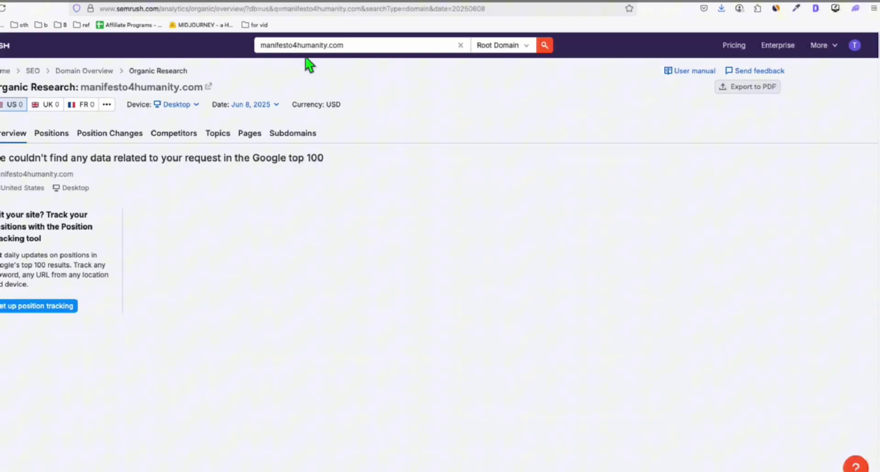
drag(359, 46, 249, 41)
key(super+v)
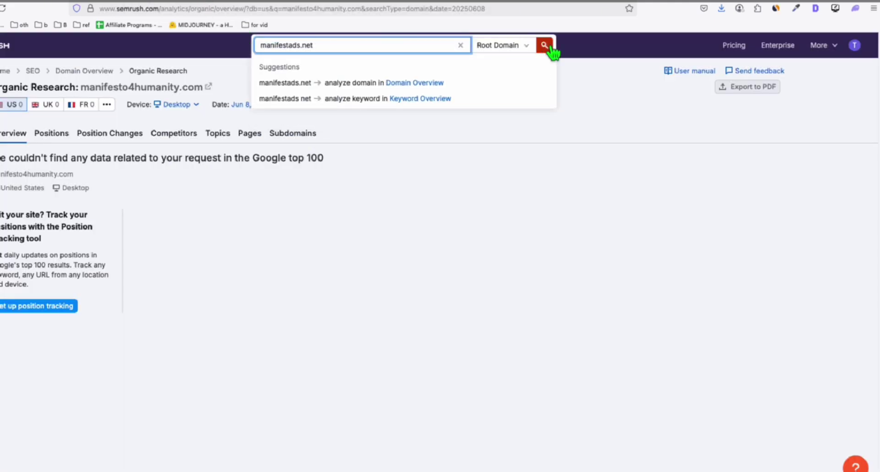
click(545, 46)
click(256, 104)
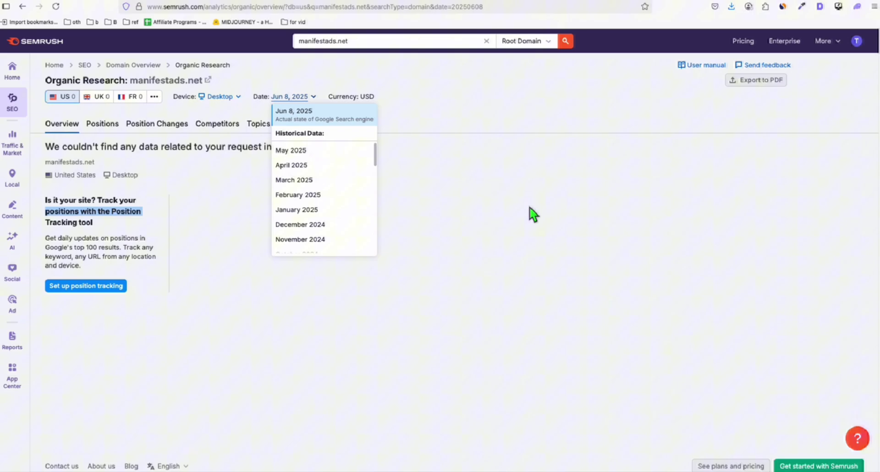
click(510, 2)
click(452, 2)
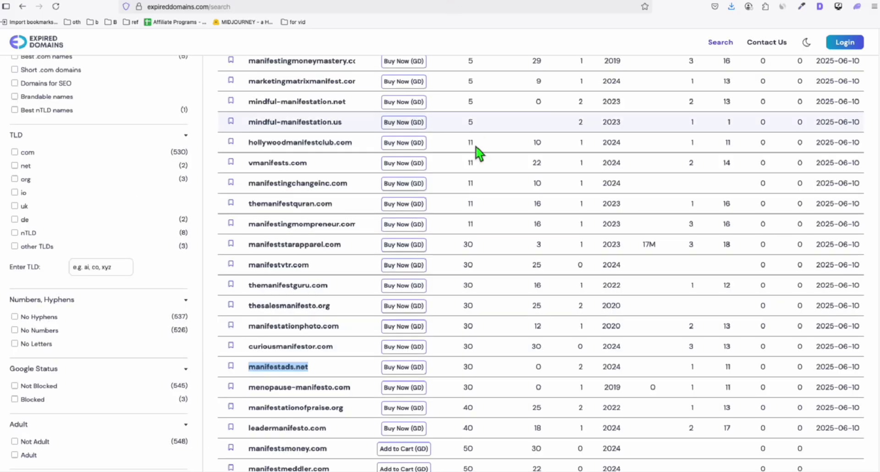
scroll(316, 255, down, 3)
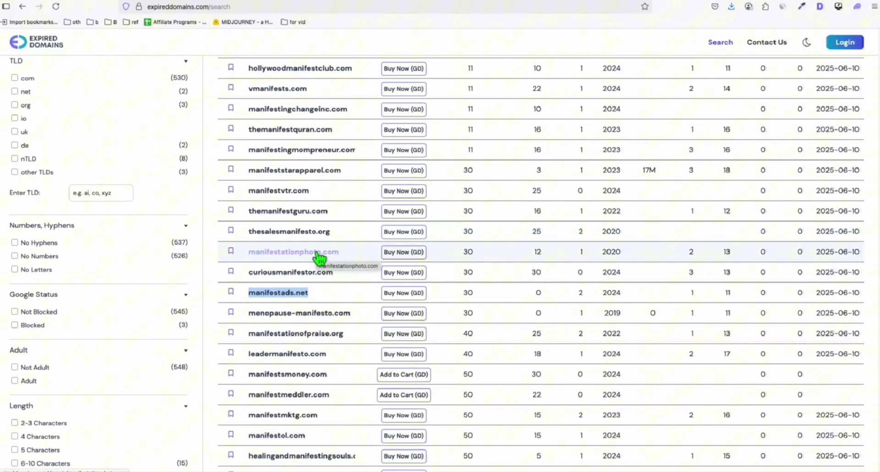
Step: Review the filters and clear the keyword 'best' from the search box
scroll(642, 268, up, 4)
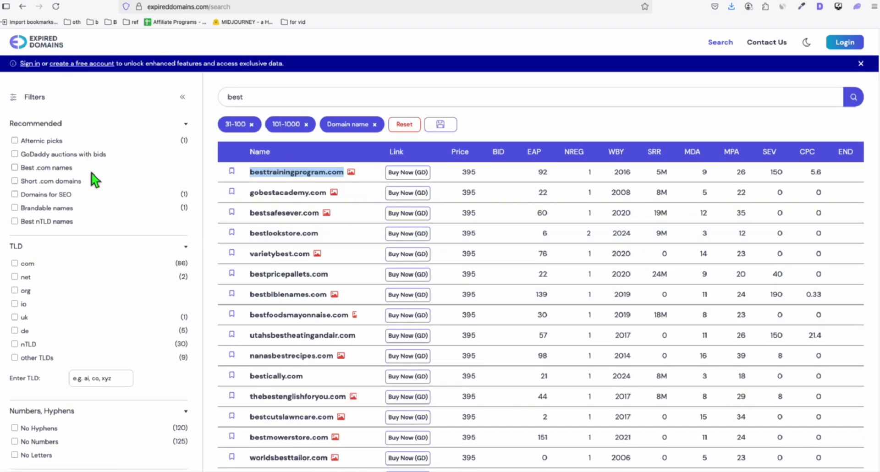
scroll(108, 188, down, 7)
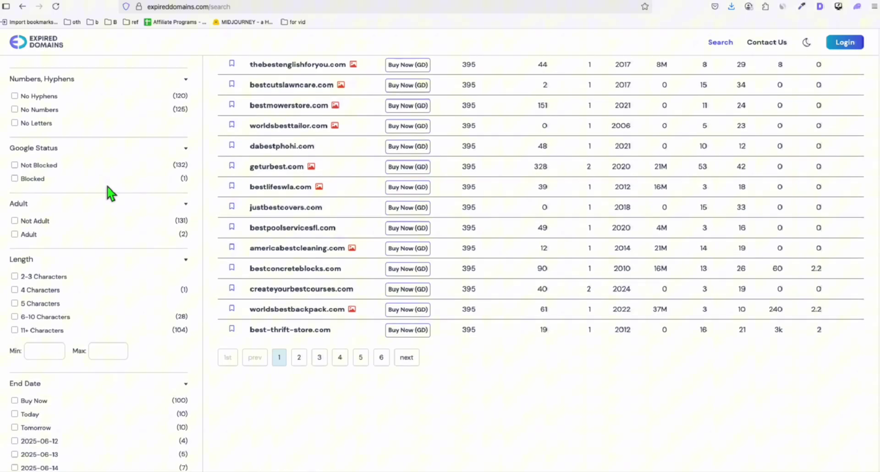
scroll(108, 188, down, 14)
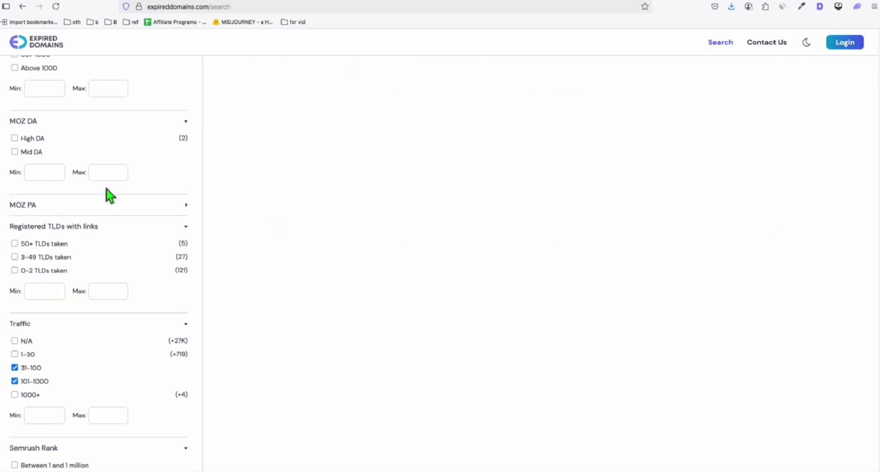
scroll(107, 190, down, 4)
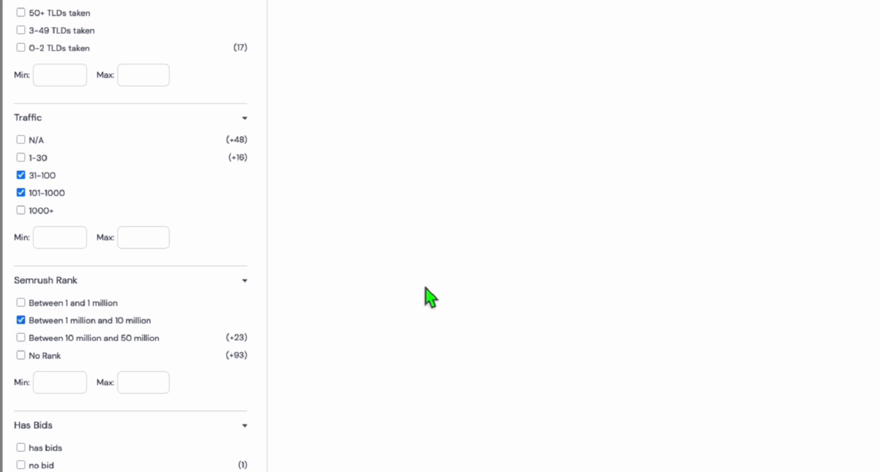
scroll(305, 230, up, 10)
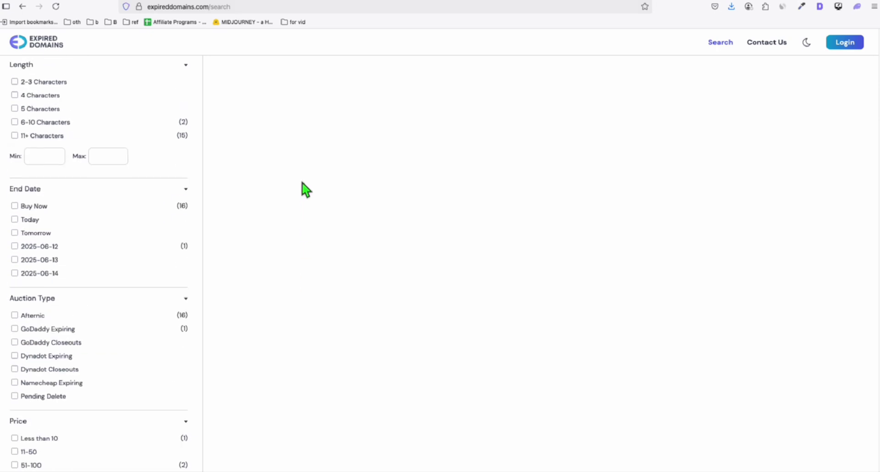
scroll(294, 167, up, 1)
drag(247, 97, 203, 88)
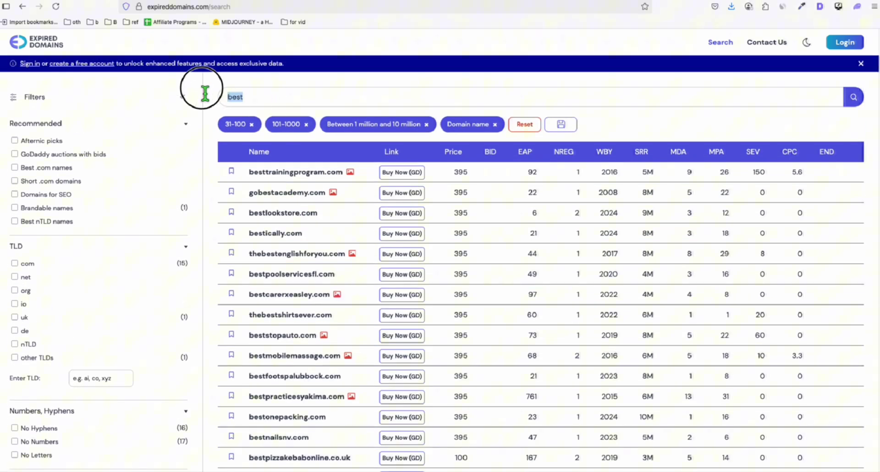
key(BackSpace)
Step: Scan the filtered results and select ashleyrental.com to copy
scroll(88, 269, down, 20)
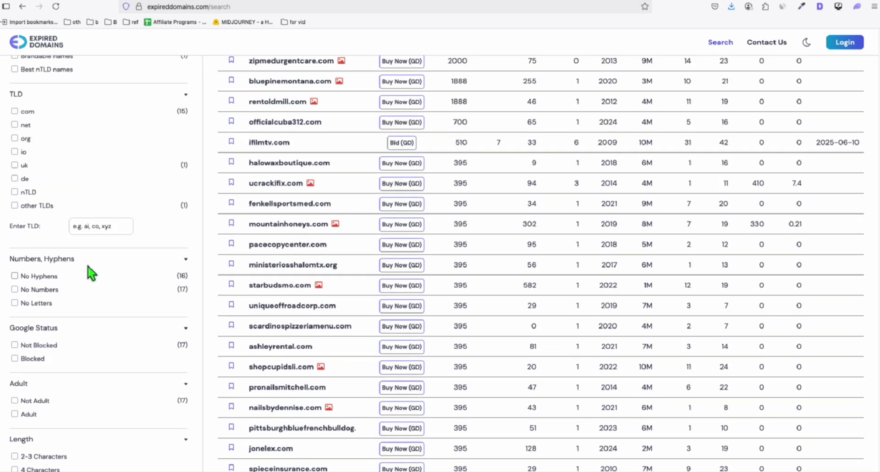
scroll(55, 403, down, 1)
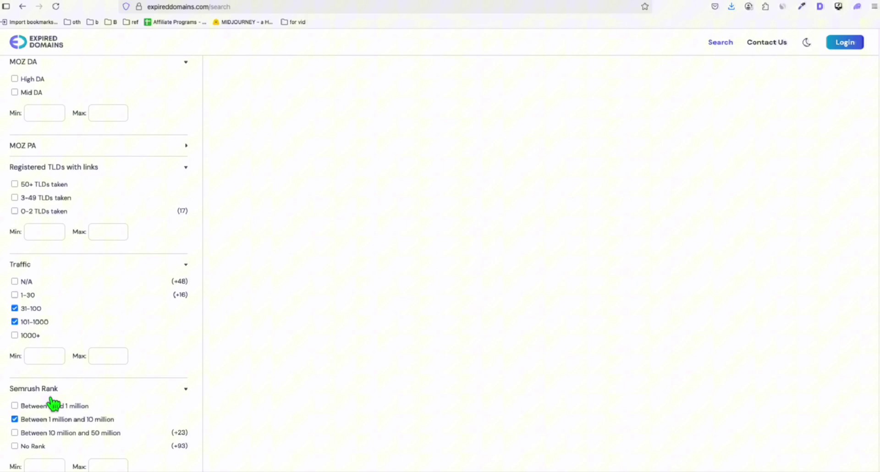
scroll(43, 425, down, 6)
scroll(62, 292, down, 5)
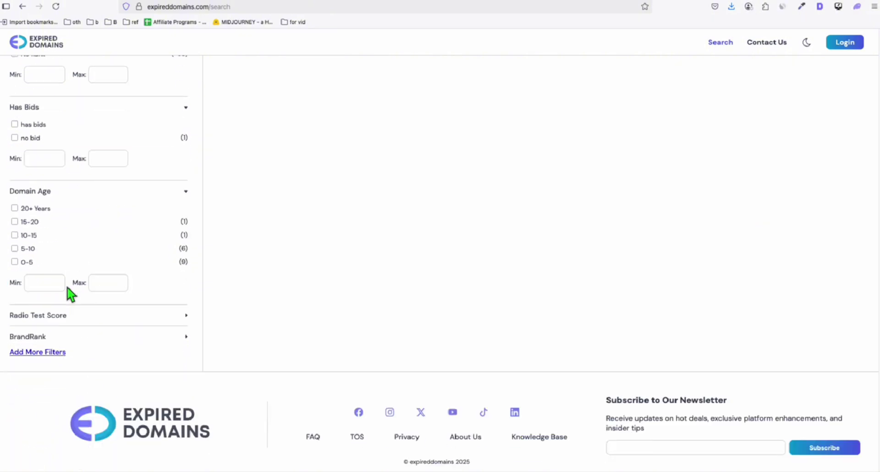
scroll(53, 324, up, 20)
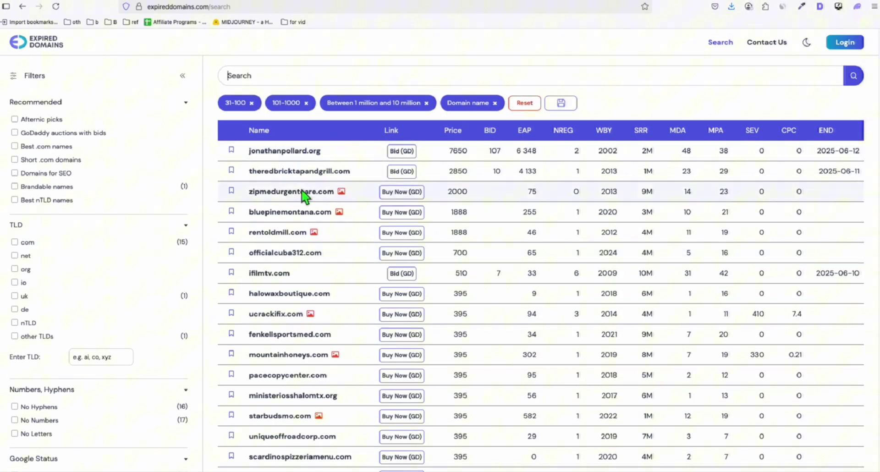
scroll(423, 185, down, 3)
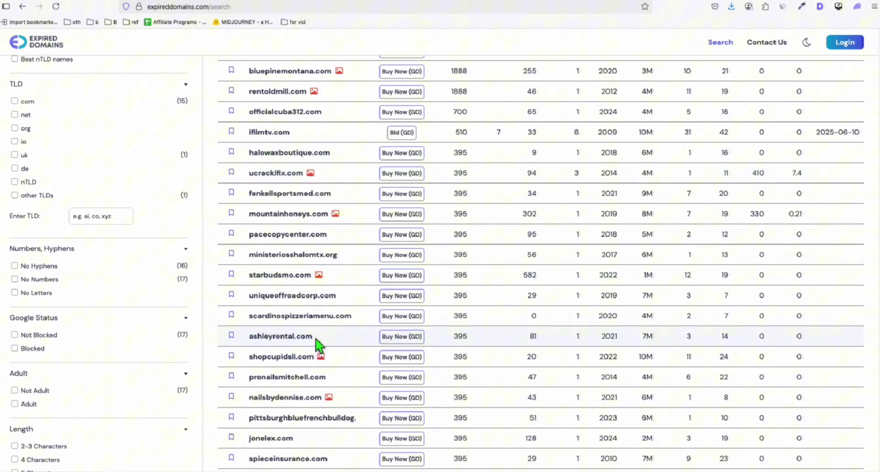
drag(314, 337, 250, 351)
key(ctrl+c)
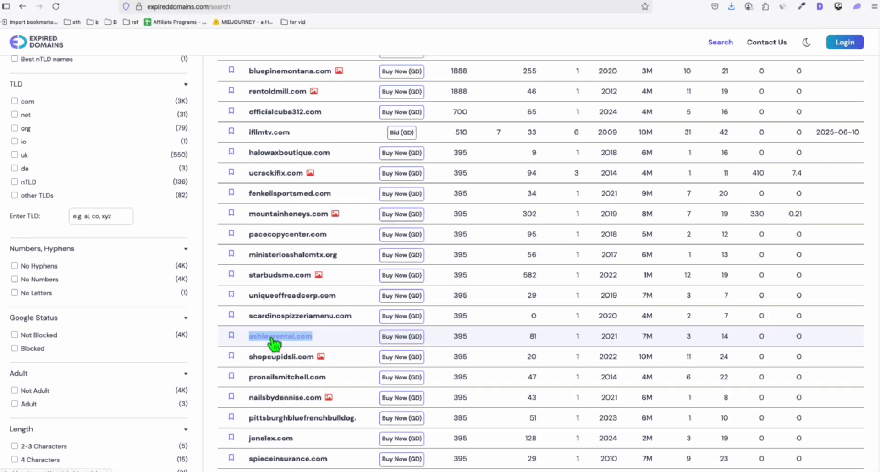
key(ctrl+Tab)
Step: Run a Semrush Domain Overview for ashleyrental.com
click(353, 40)
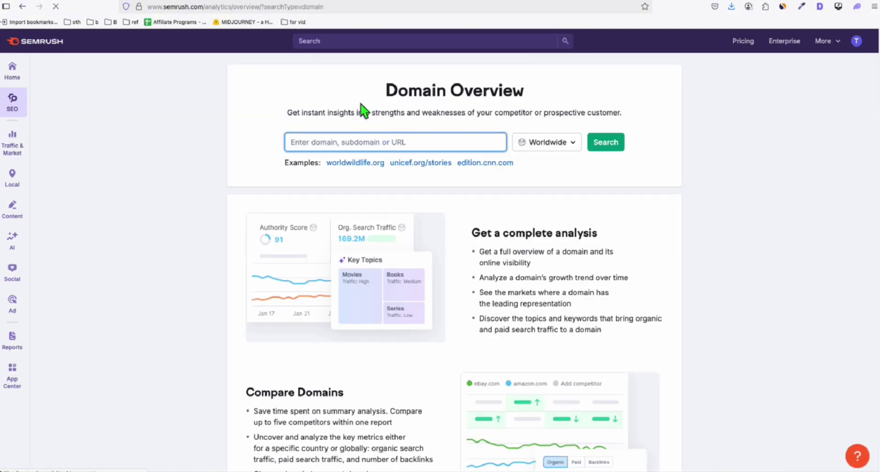
click(346, 144)
key(ctrl+v)
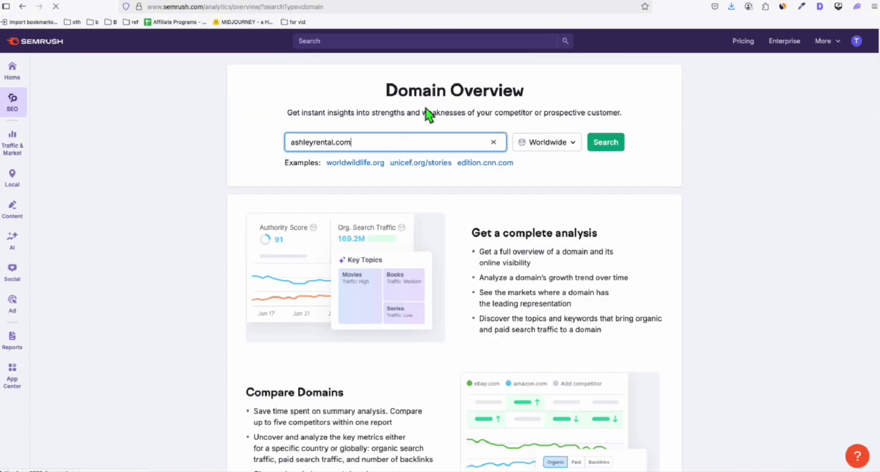
click(613, 144)
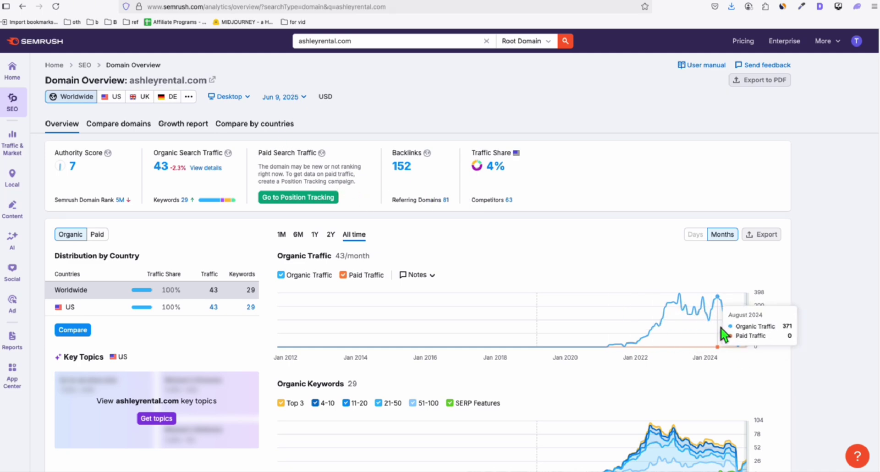
Step: Open ashleyrental.com's 2023 traffic-peak rankings and scroll through its 73 keyword positions
click(680, 298)
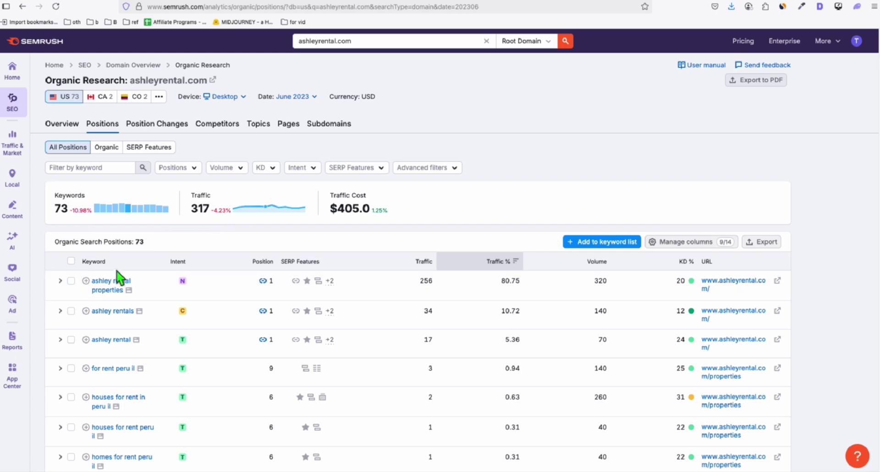
scroll(110, 273, down, 2)
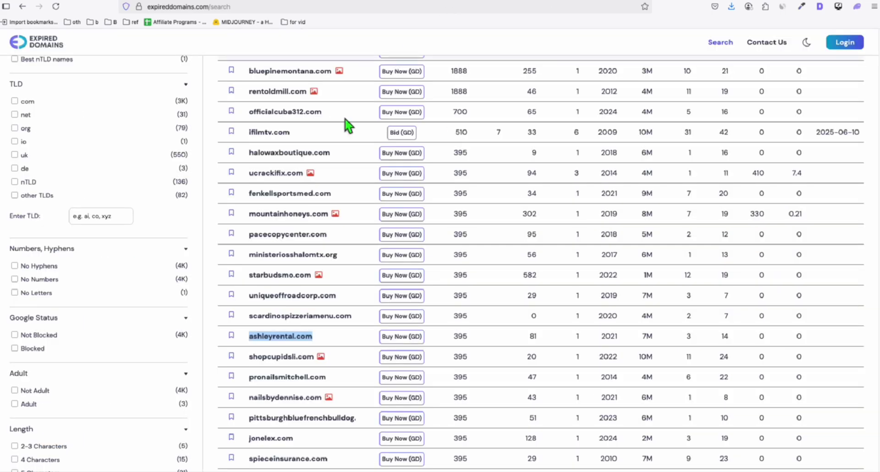
scroll(133, 255, down, 15)
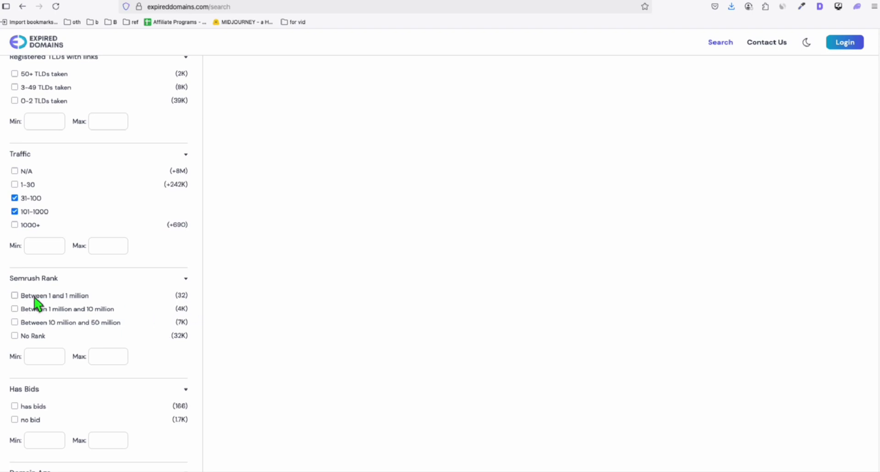
Step: Adjust the Semrush rank filter and select kingcoffeeco.co.uk in the filtered results
click(15, 297)
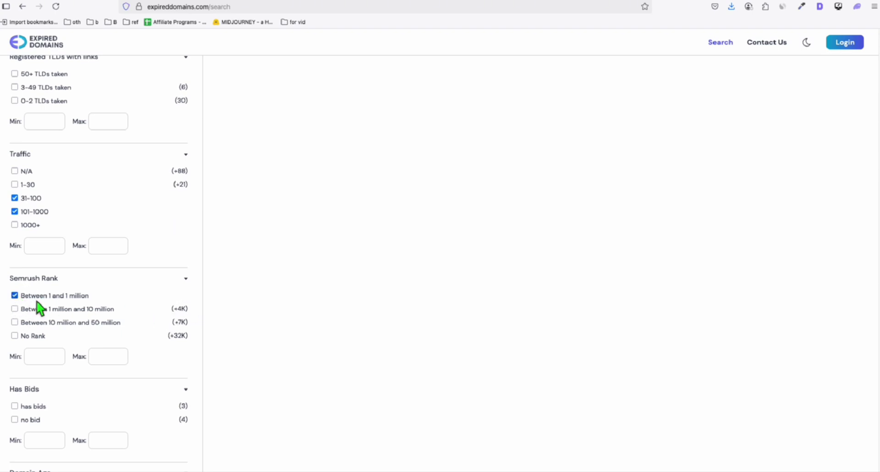
scroll(294, 257, up, 10)
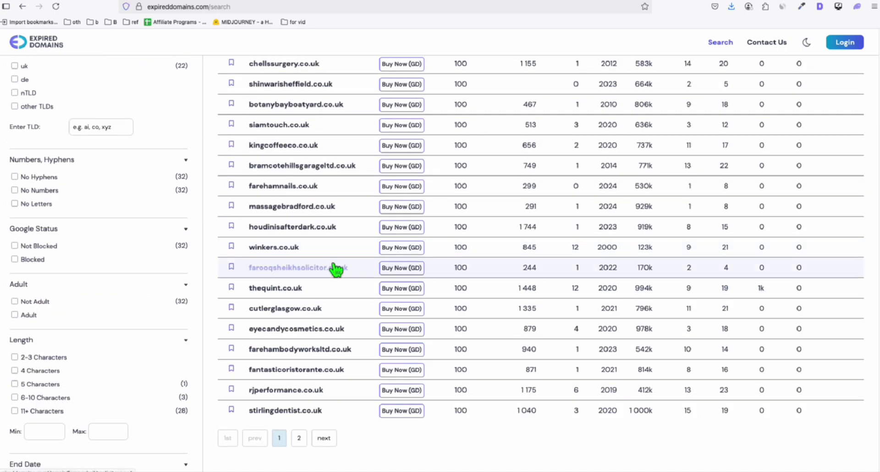
scroll(337, 268, up, 5)
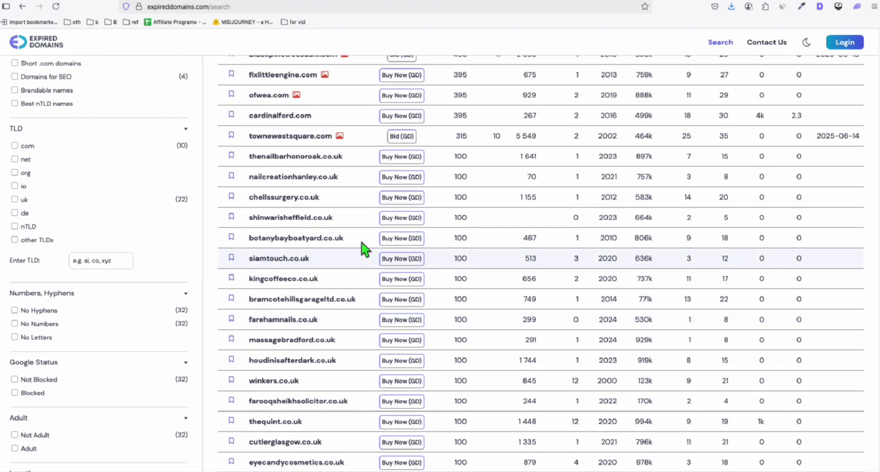
scroll(362, 242, down, 3)
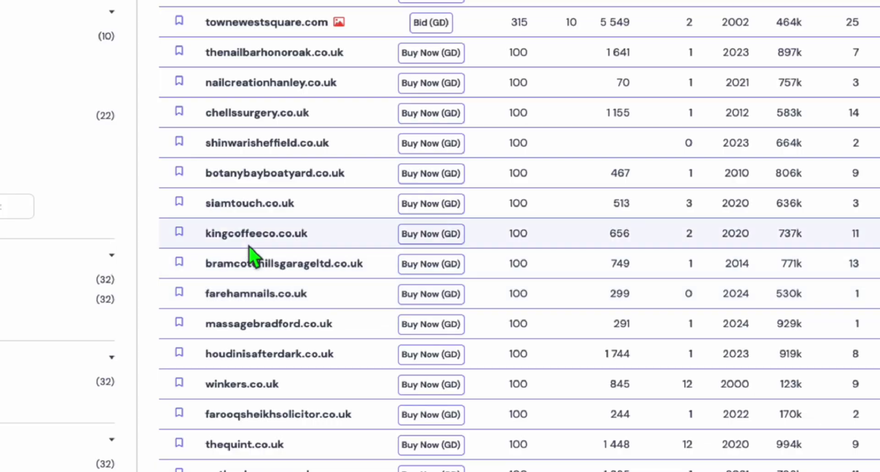
drag(304, 242, 224, 250)
key(ctrl+c)
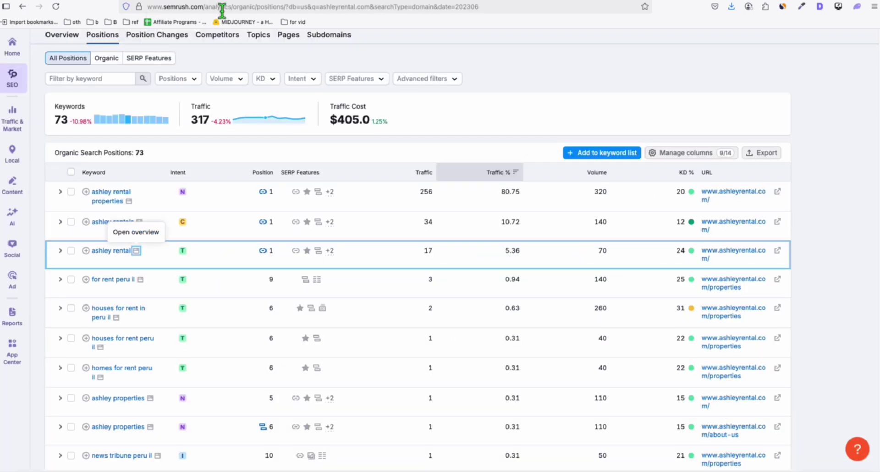
scroll(281, 118, up, 3)
Step: Look up kingcoffeeco.co.uk in Semrush with the Jun 8, 2025 report date
click(374, 39)
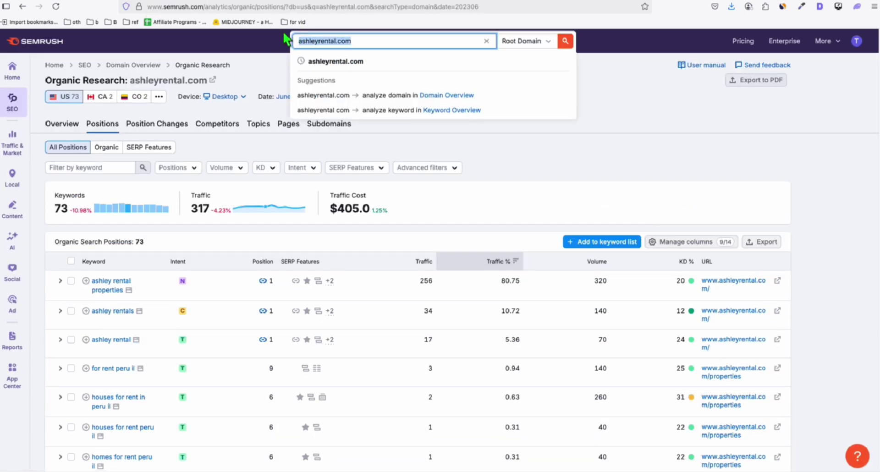
key(ctrl+v)
click(567, 42)
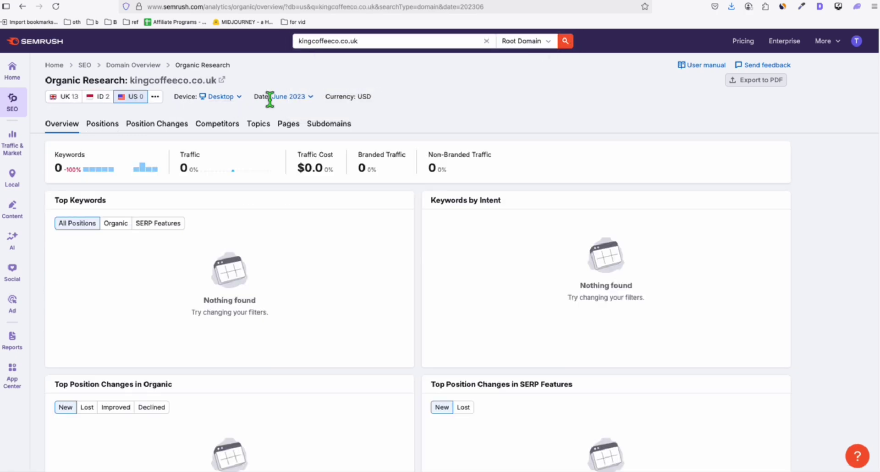
click(302, 100)
click(311, 121)
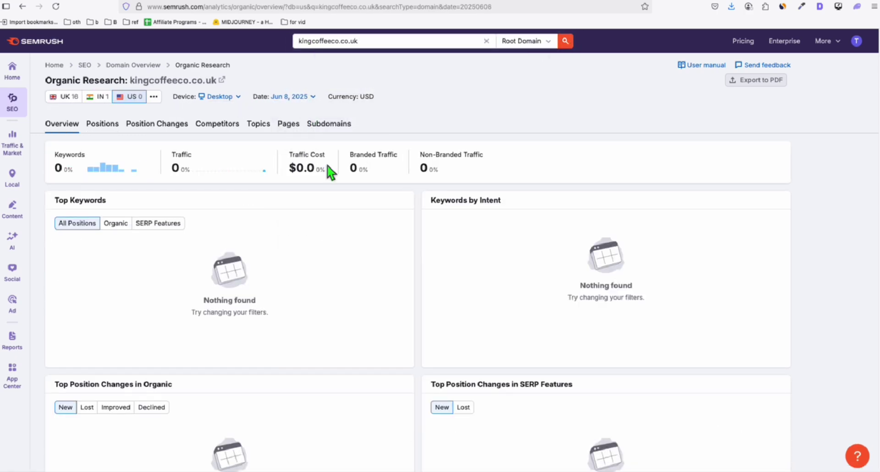
Step: Review kingcoffeeco.co.uk's 17 UK keyword positions, then return to ExpiredDomains
click(74, 97)
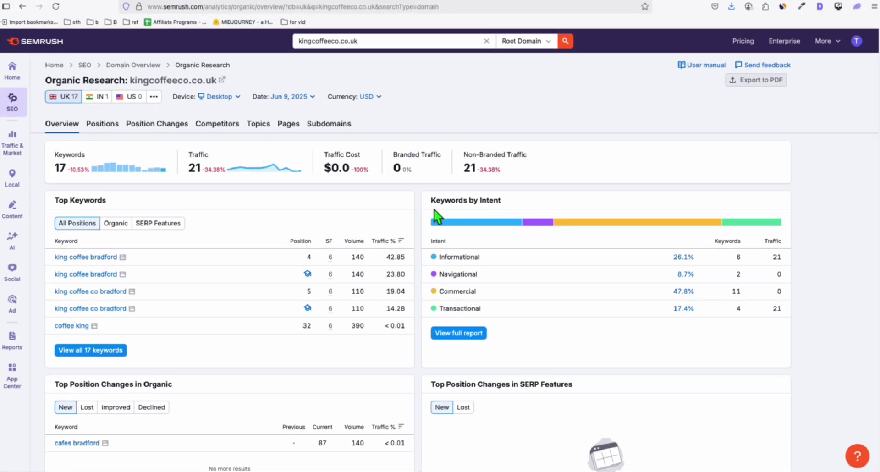
click(90, 350)
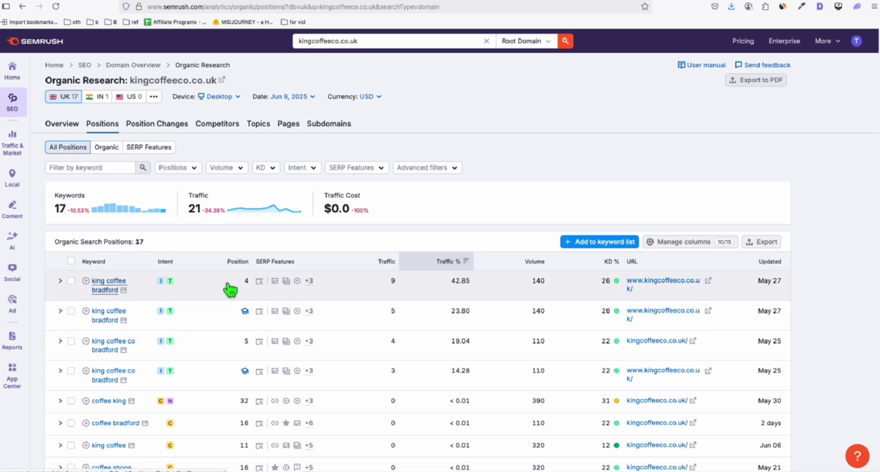
scroll(215, 303, down, 1)
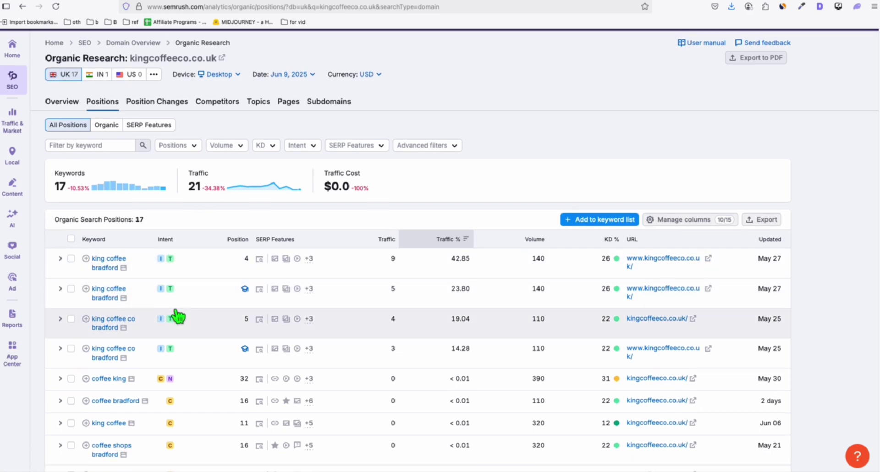
scroll(179, 316, up, 1)
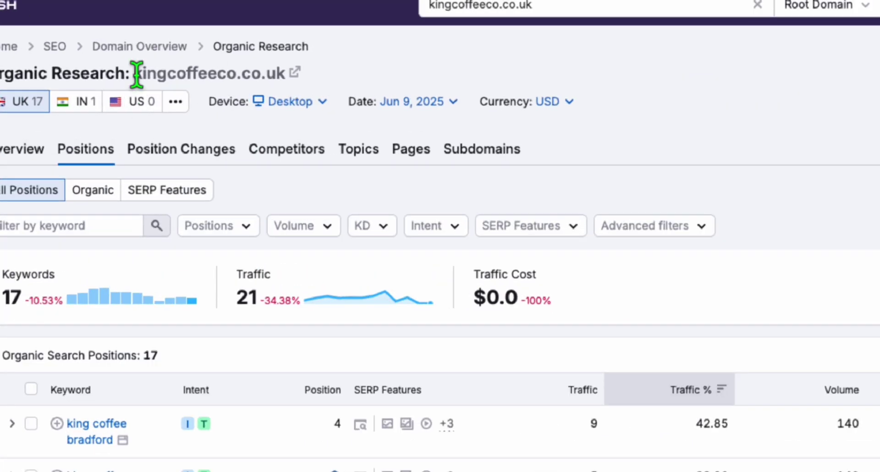
drag(137, 73, 232, 79)
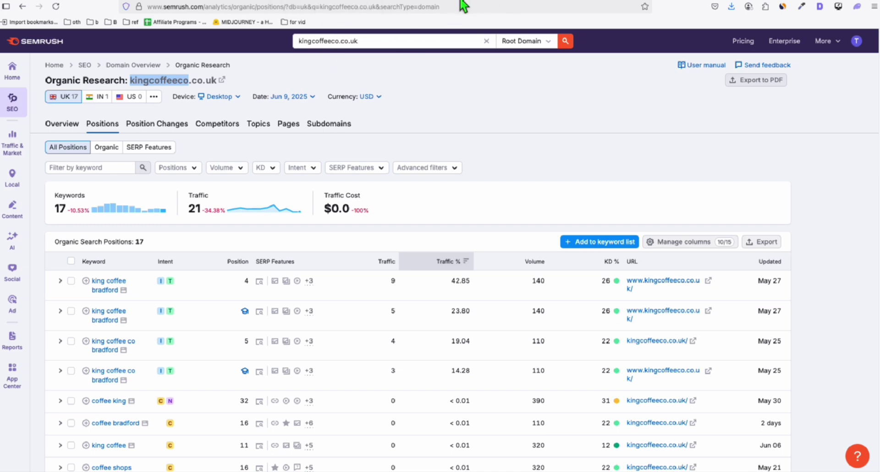
key(ctrl+Tab)
scroll(143, 202, down, 15)
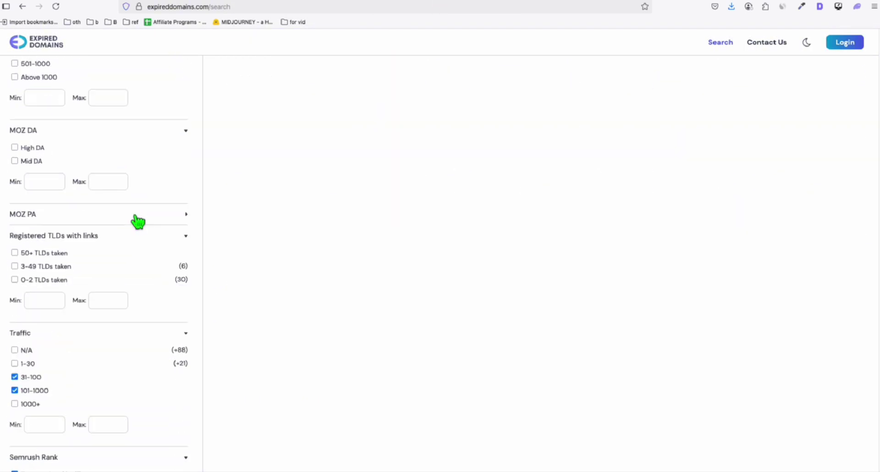
Step: Select farehamnails.co.uk, listed just below kingcoffeeco.co.uk, in the results table
scroll(137, 223, down, 4)
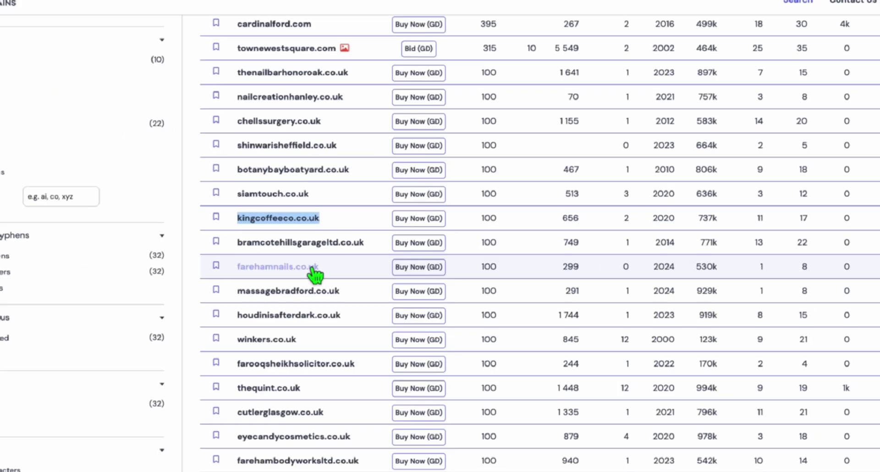
drag(237, 266, 342, 264)
key(ctrl+c)
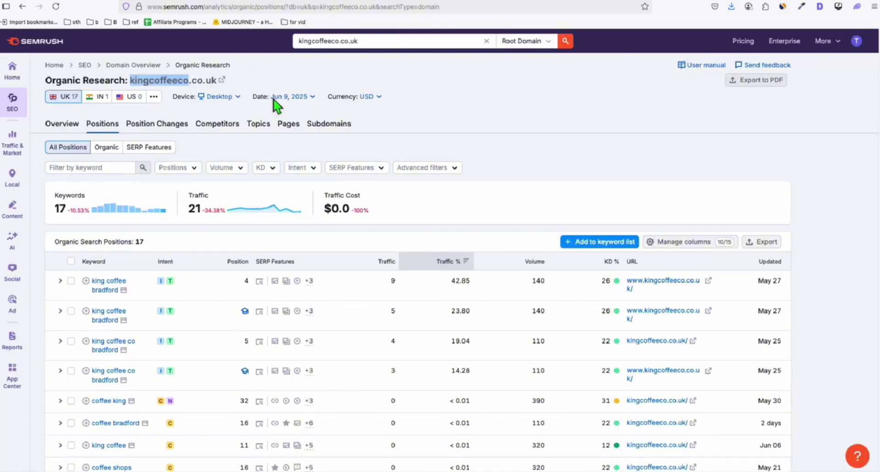
Step: Look up farehamnails.co.uk and scroll its 29 UK keyword positions, then return to ExpiredDomains
click(298, 41)
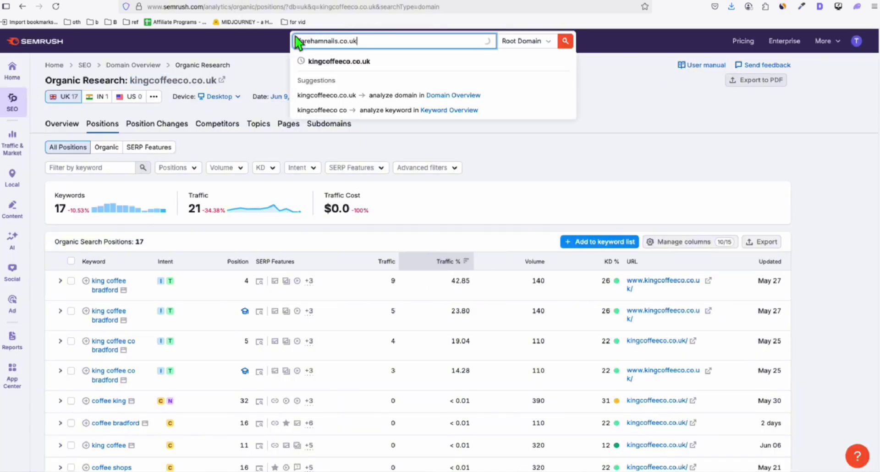
key(ctrl+v)
click(567, 42)
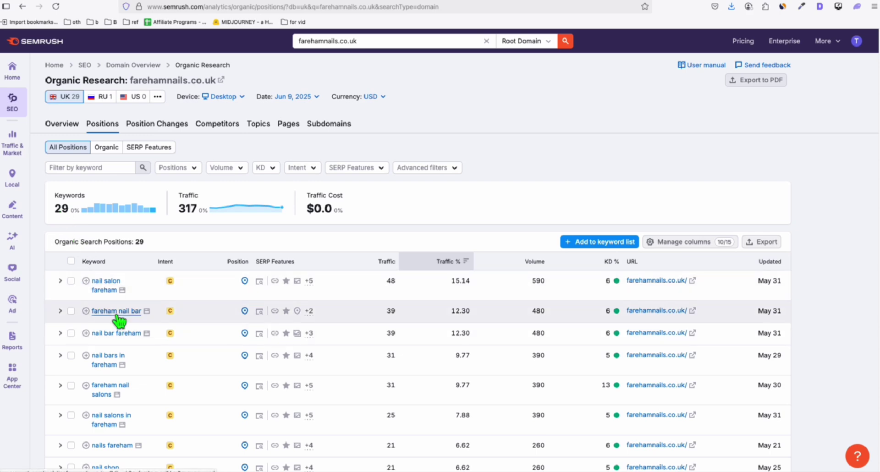
scroll(120, 358, down, 1)
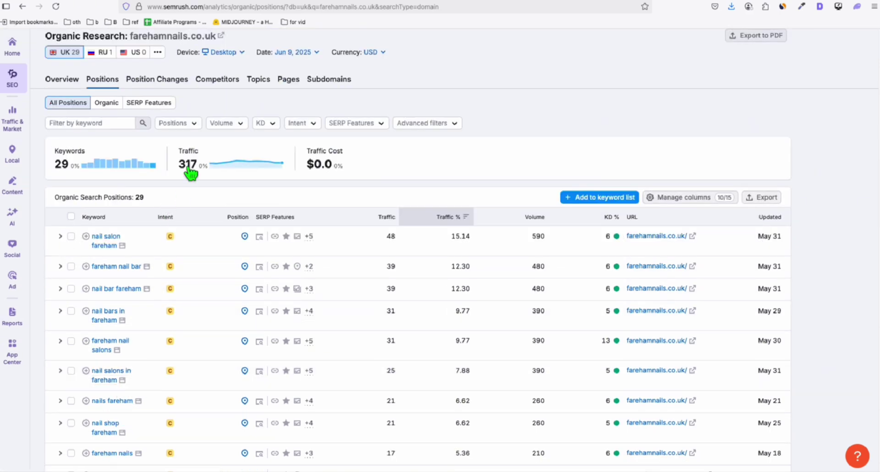
scroll(114, 324, down, 2)
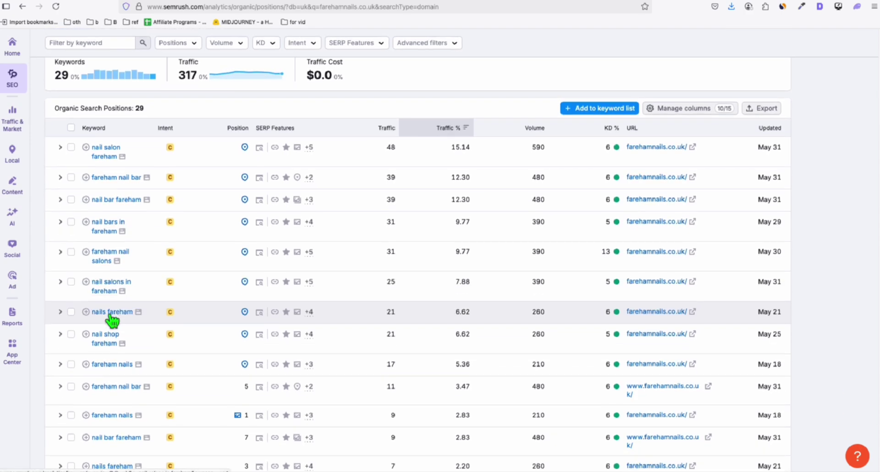
scroll(112, 320, down, 2)
scroll(120, 351, down, 1)
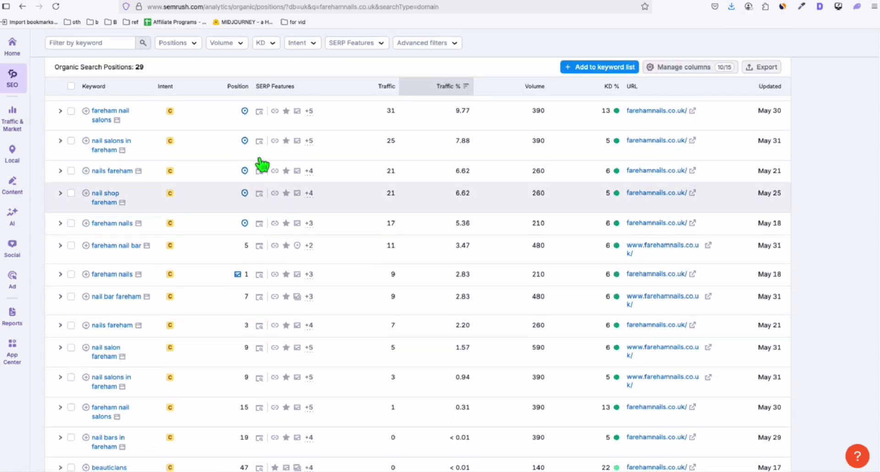
key(ctrl+Tab)
scroll(122, 191, down, 10)
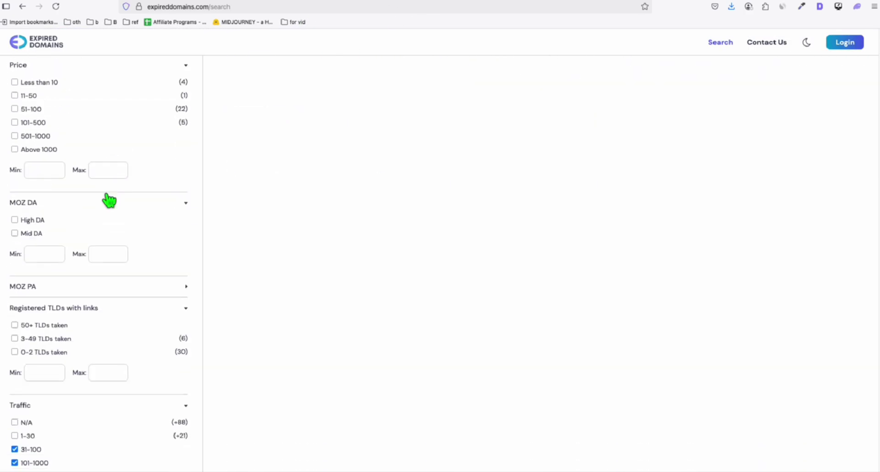
Step: Select socialbusinessmanifesto.com from the manifest results and replace manifestads.net in Semrush's search
scroll(109, 200, down, 7)
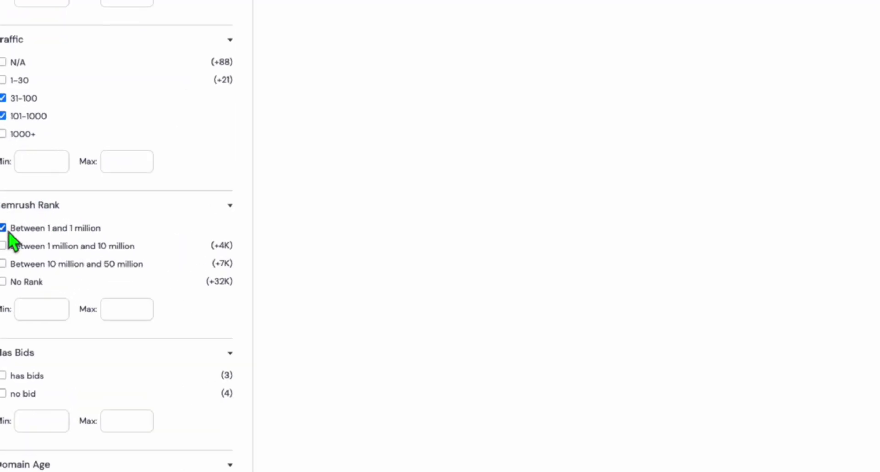
scroll(417, 252, up, 10)
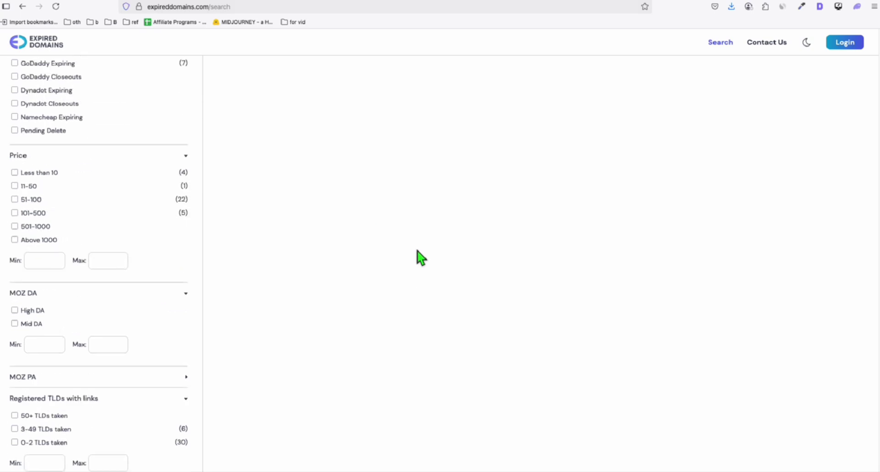
scroll(417, 252, up, 12)
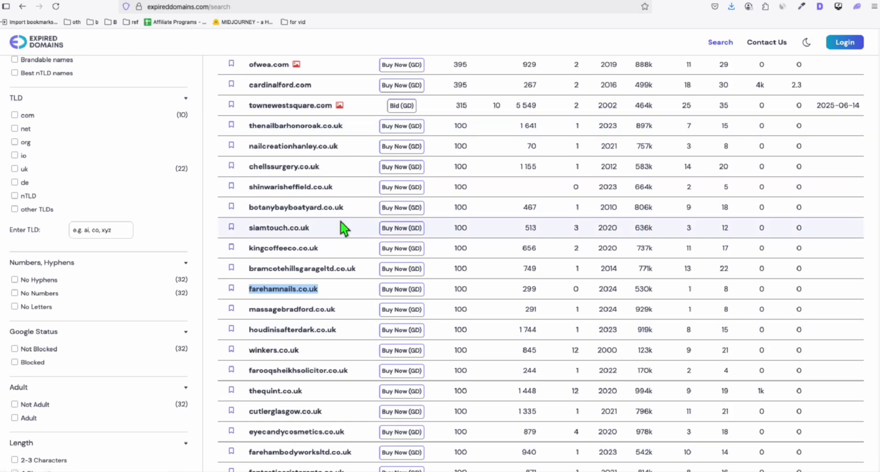
scroll(341, 228, down, 20)
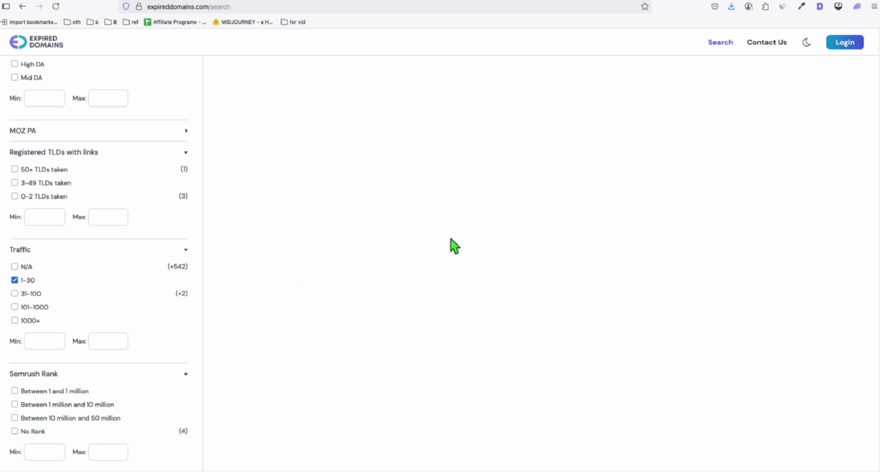
scroll(473, 249, up, 20)
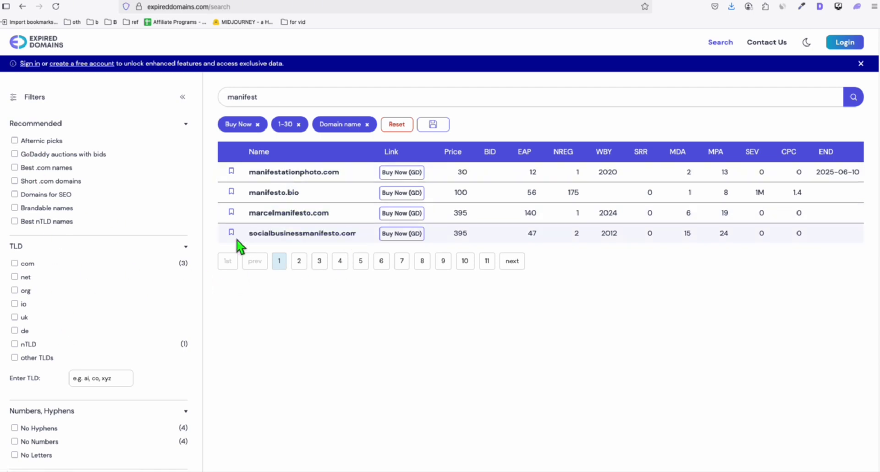
drag(249, 233, 358, 234)
key(super+c)
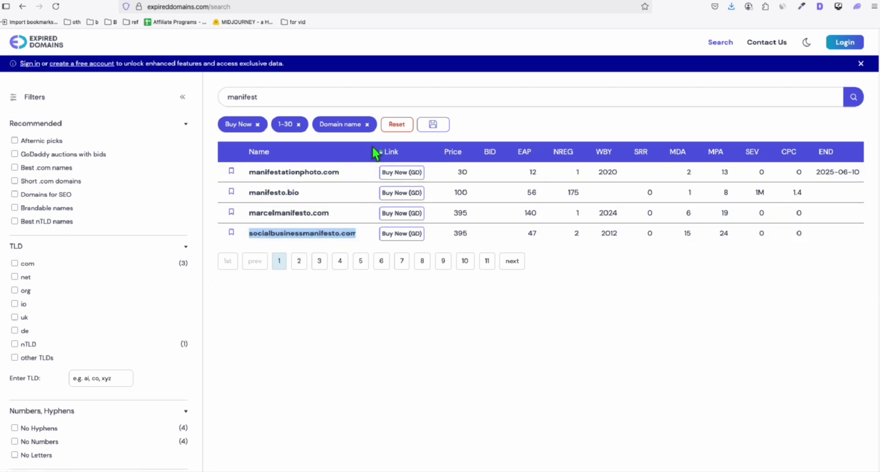
click(217, 2)
click(366, 42)
Step: Look up socialbusinessmanifesto.com and view its January 2017 ranking data
key(super+v)
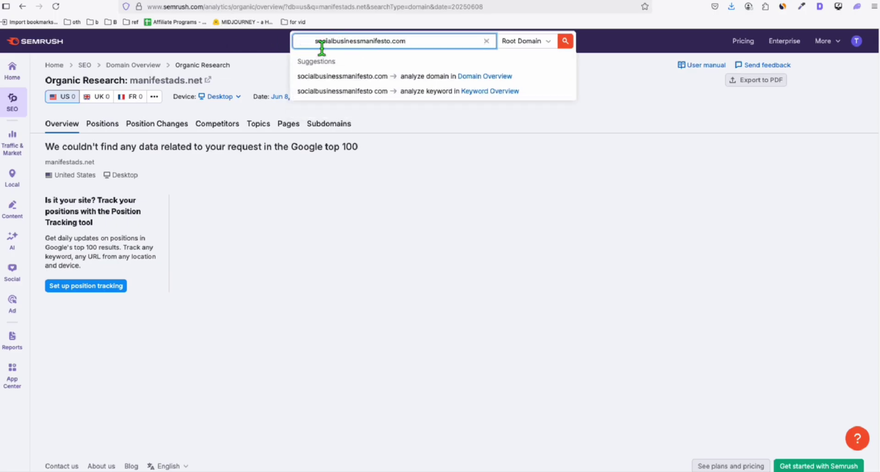
click(567, 41)
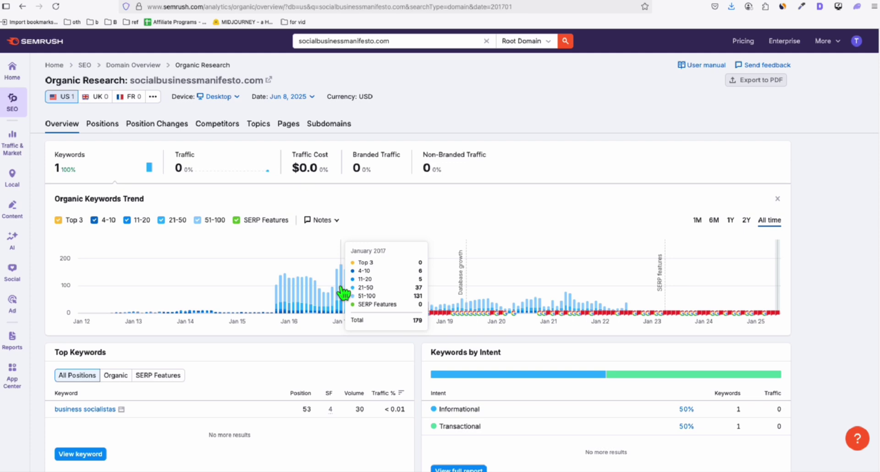
click(343, 292)
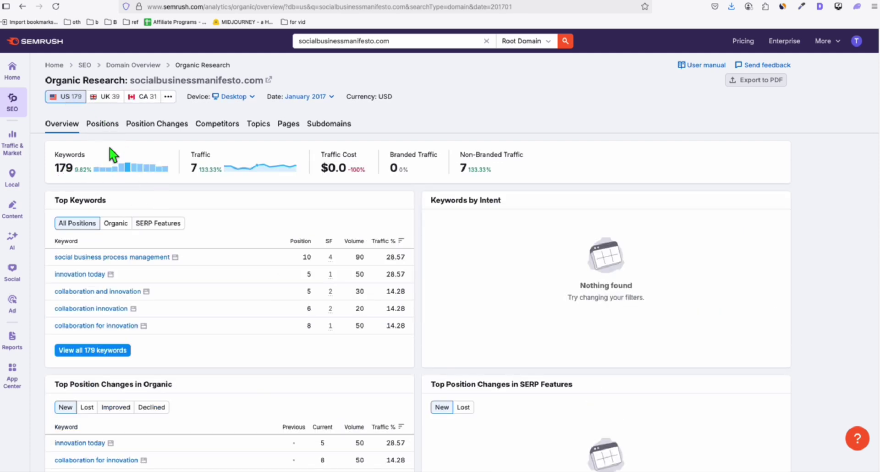
scroll(112, 151, down, 1)
Step: Scroll through all 179 organic keywords with their positions, volumes and KD scores
click(112, 328)
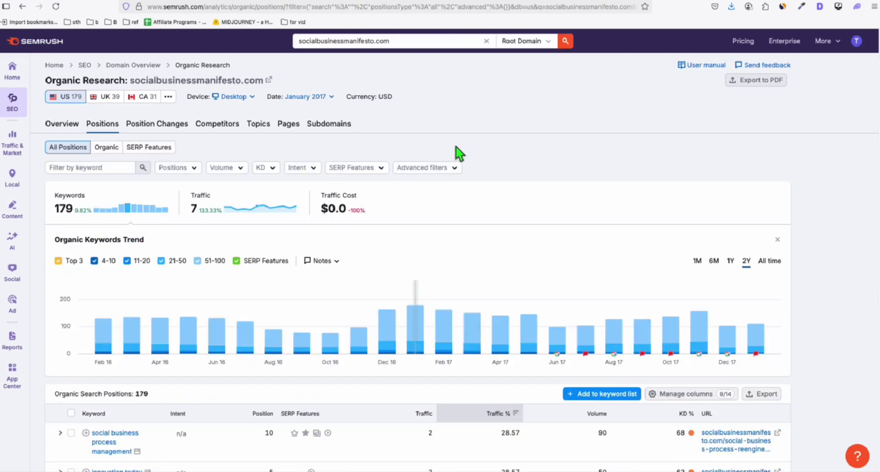
scroll(261, 216, down, 3)
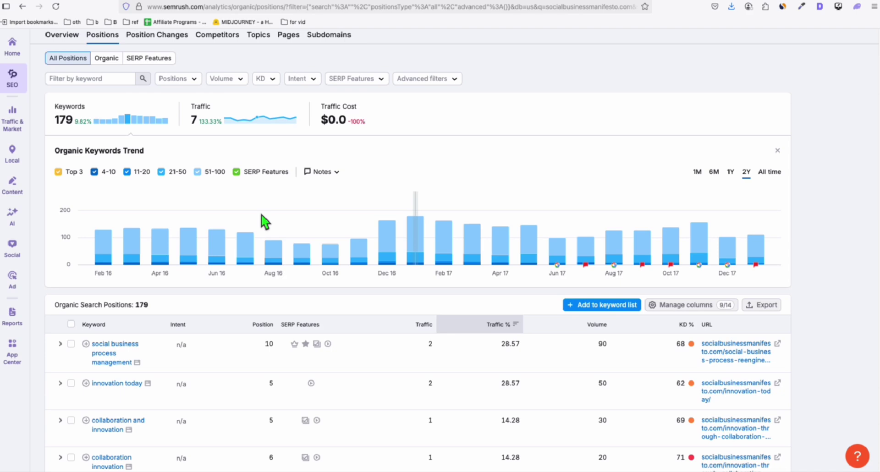
scroll(287, 234, down, 8)
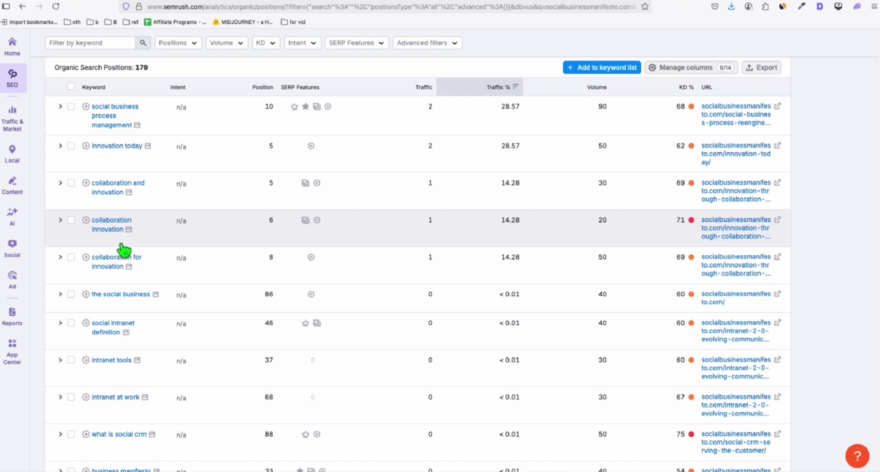
scroll(124, 229, up, 2)
scroll(118, 210, down, 2)
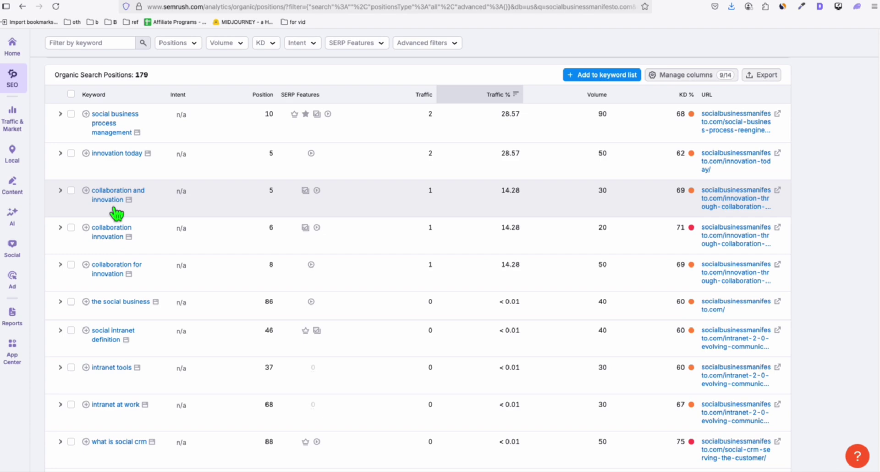
scroll(206, 202, down, 2)
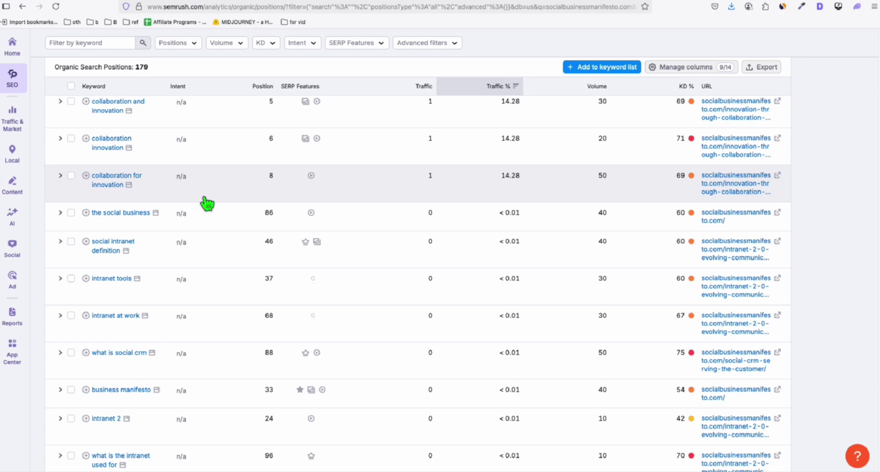
scroll(207, 202, down, 2)
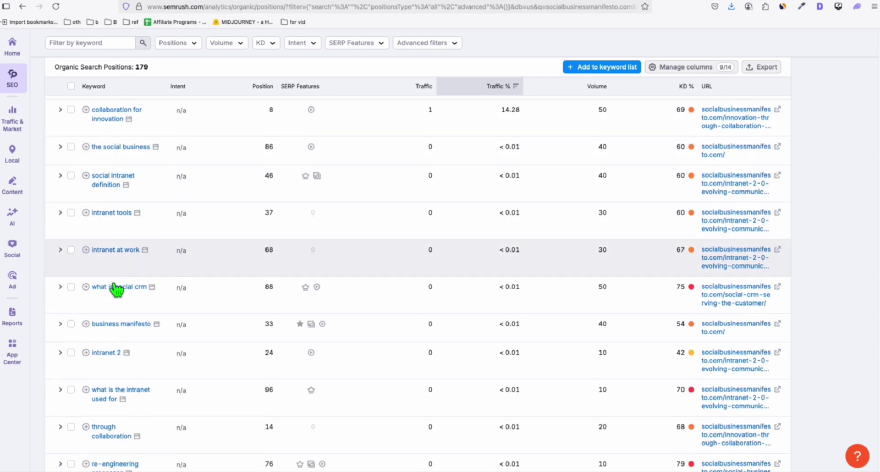
scroll(136, 329, down, 1)
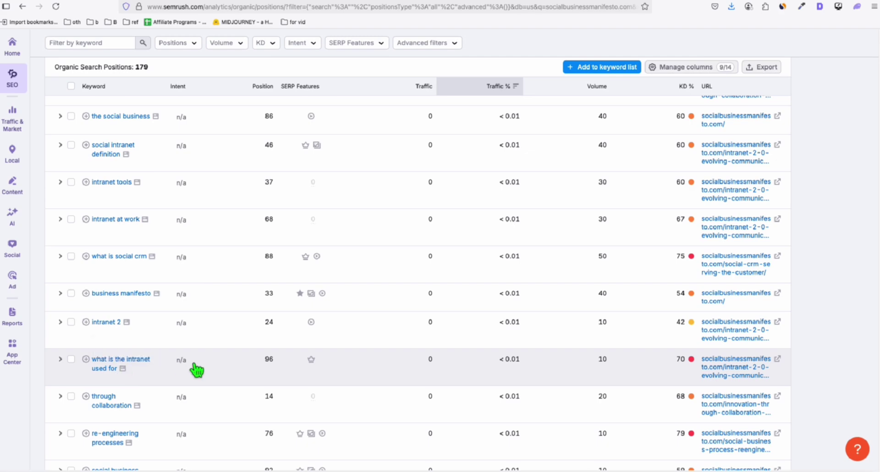
scroll(211, 243, up, 5)
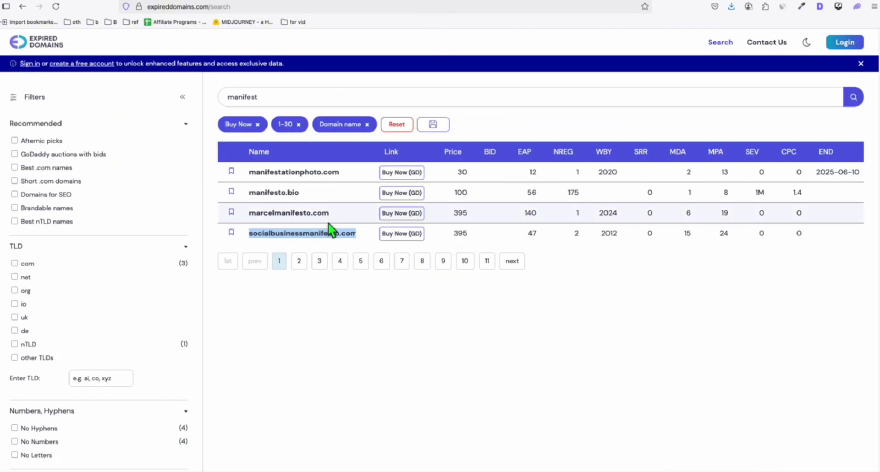
Step: Select the manifesto.bio domain name in the manifest results
click(409, 318)
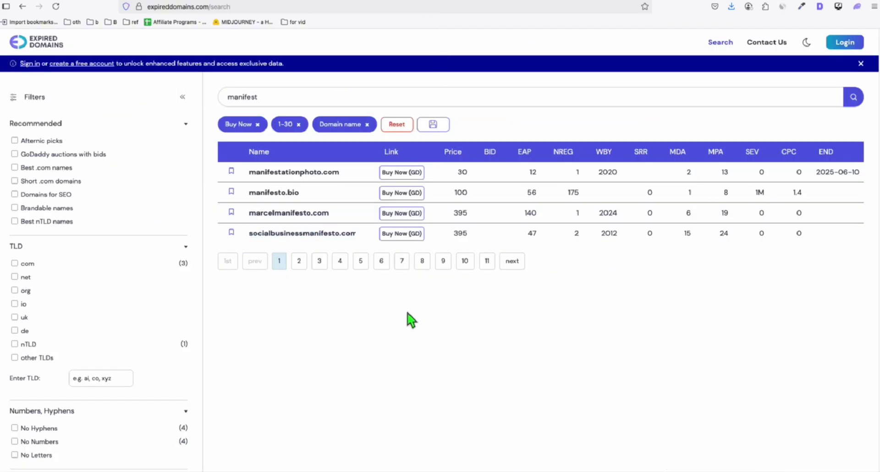
double_click(459, 236)
click(458, 238)
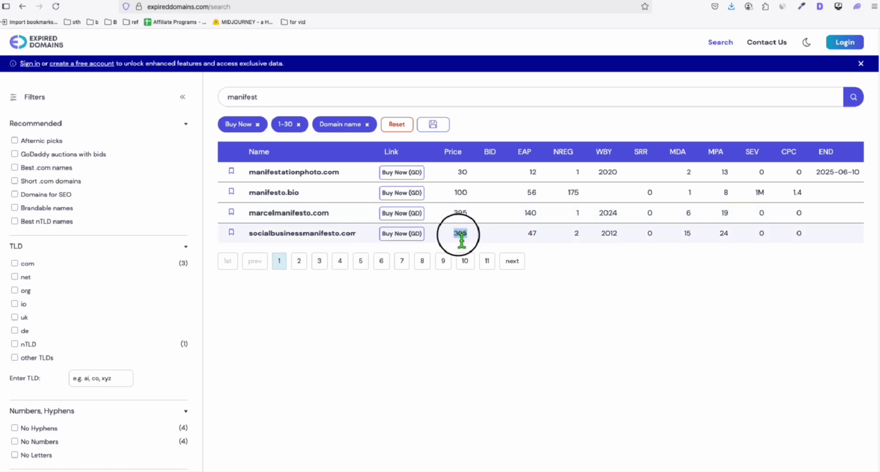
click(456, 192)
click(300, 200)
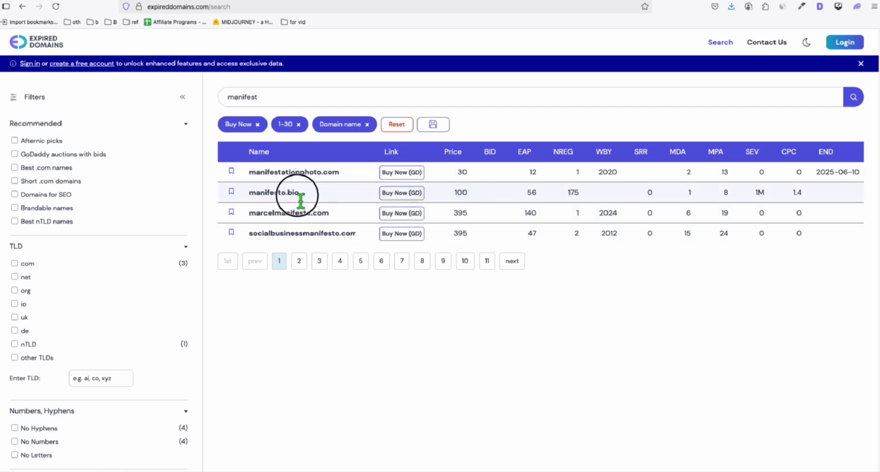
drag(300, 200, 250, 194)
key(super+c)
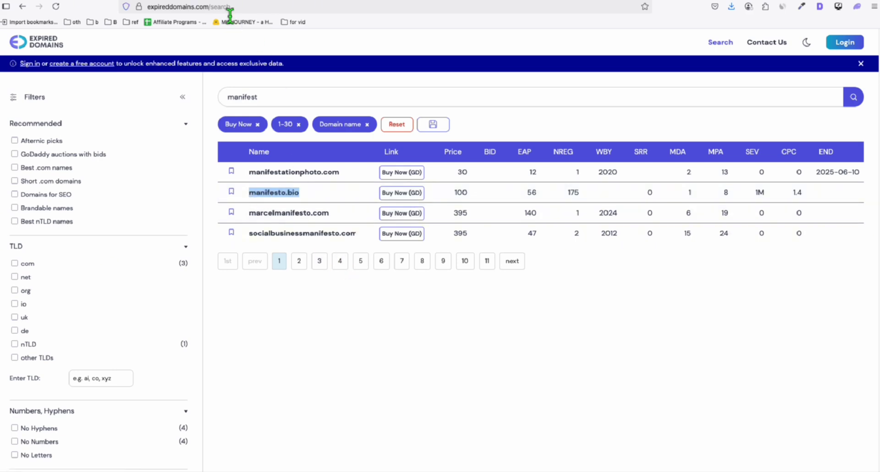
Step: Look up manifesto.bio in Semrush, which finds no data, and return to ExpiredDomains
key(ctrl+Tab)
key(super+v)
click(565, 42)
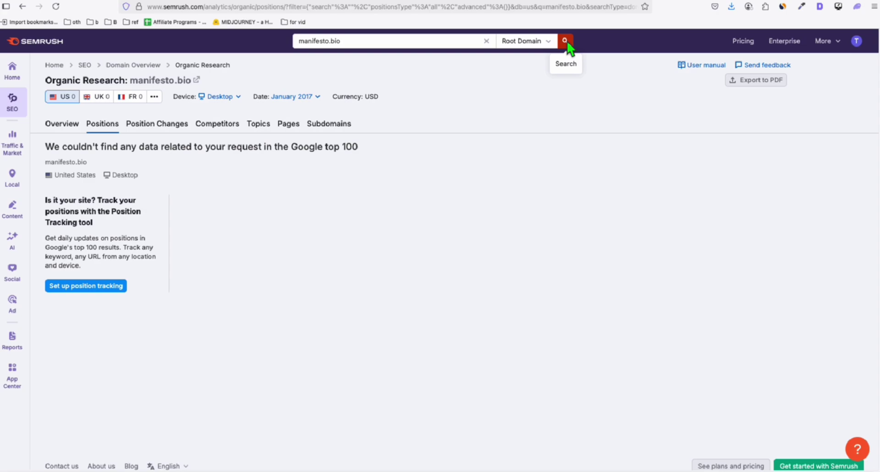
key(ctrl+Tab)
key(ctrl+Tab)
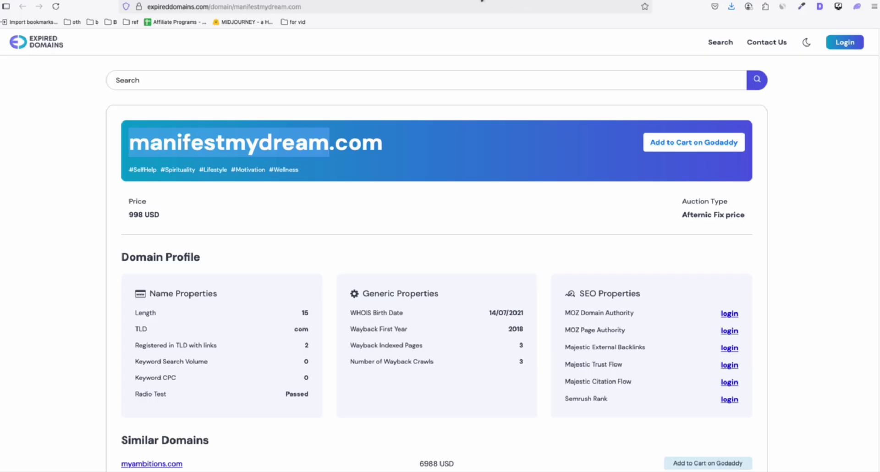
Step: Replace the 1–30 traffic filter with 31–100 and 101–1000, then select bestmanifestation.com
scroll(49, 226, down, 6)
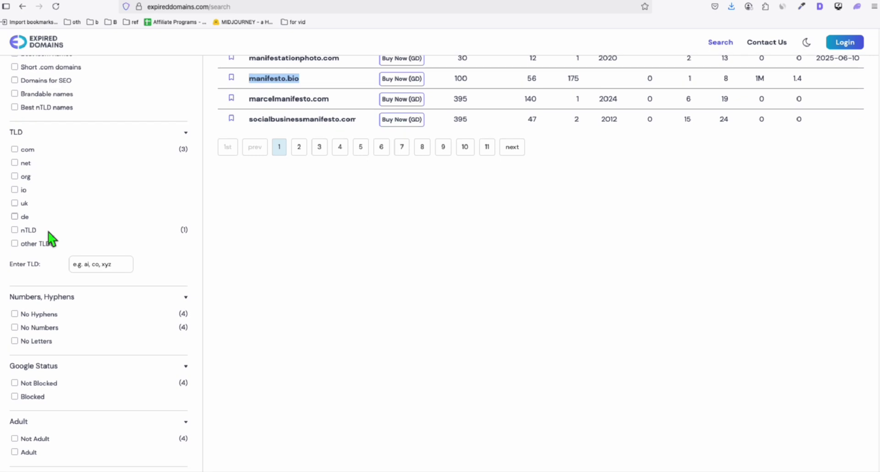
scroll(49, 244, down, 5)
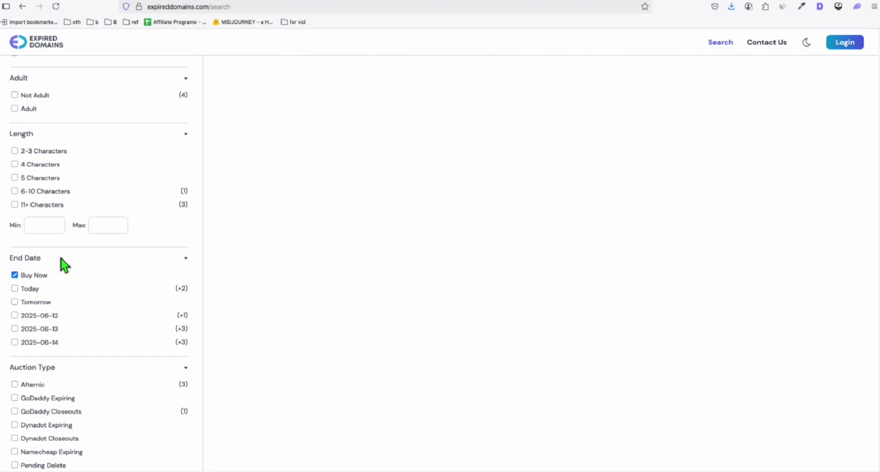
scroll(62, 279, down, 9)
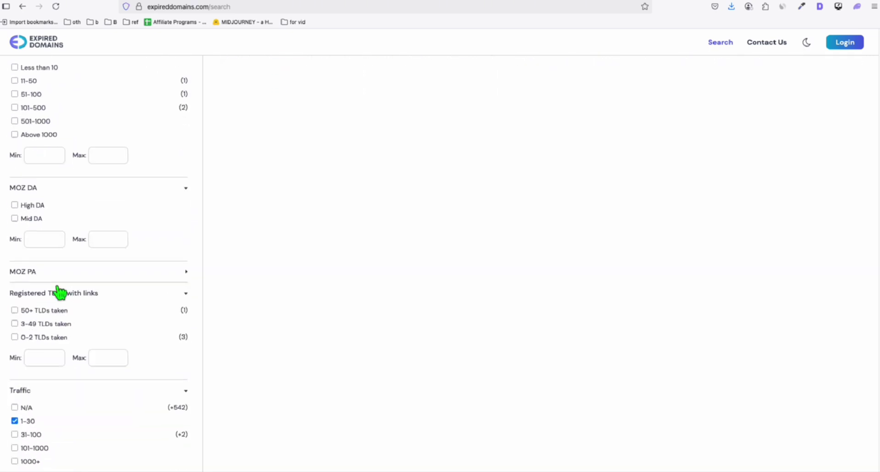
click(27, 397)
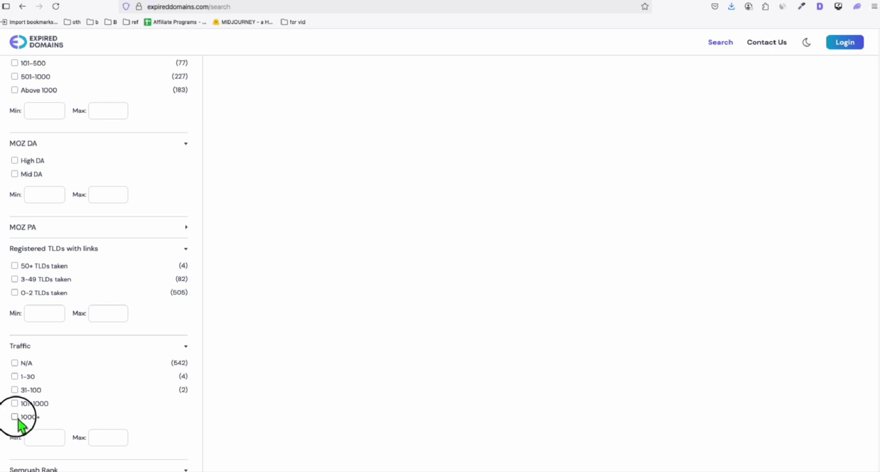
click(18, 417)
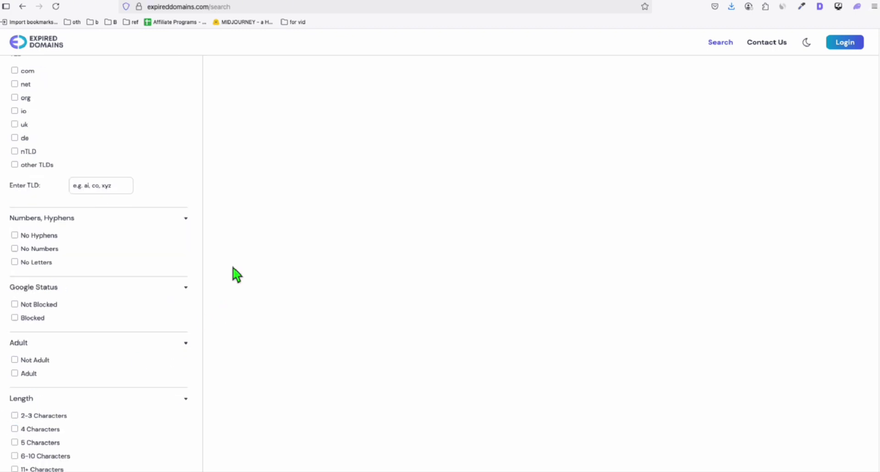
scroll(86, 294, down, 7)
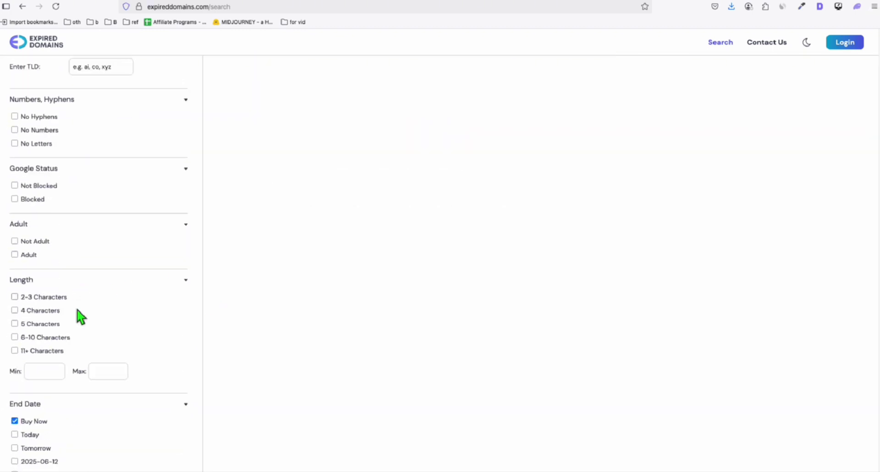
scroll(101, 278, down, 10)
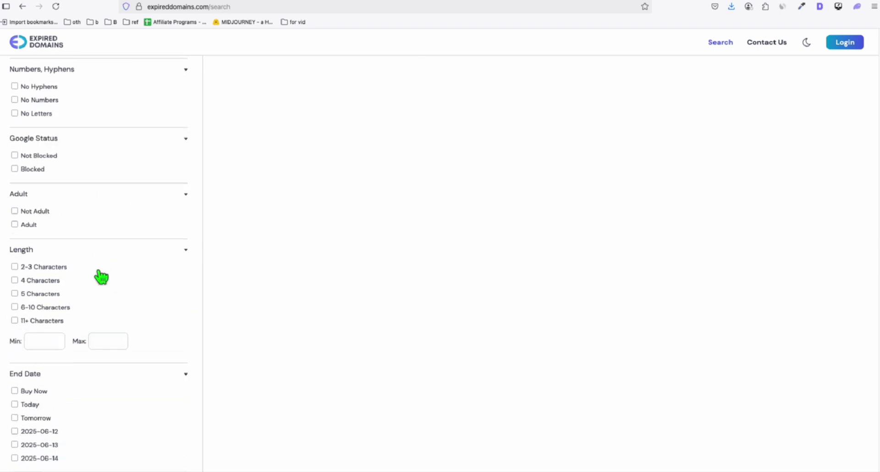
scroll(101, 291, down, 9)
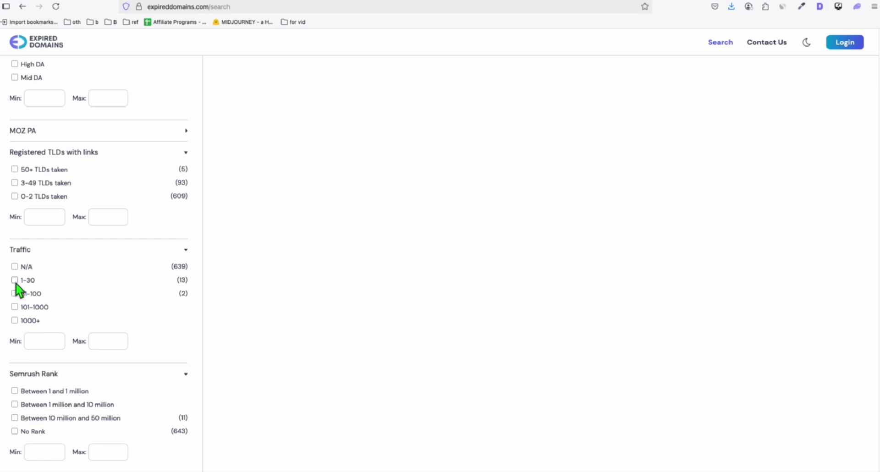
click(15, 294)
click(15, 307)
scroll(342, 260, up, 10)
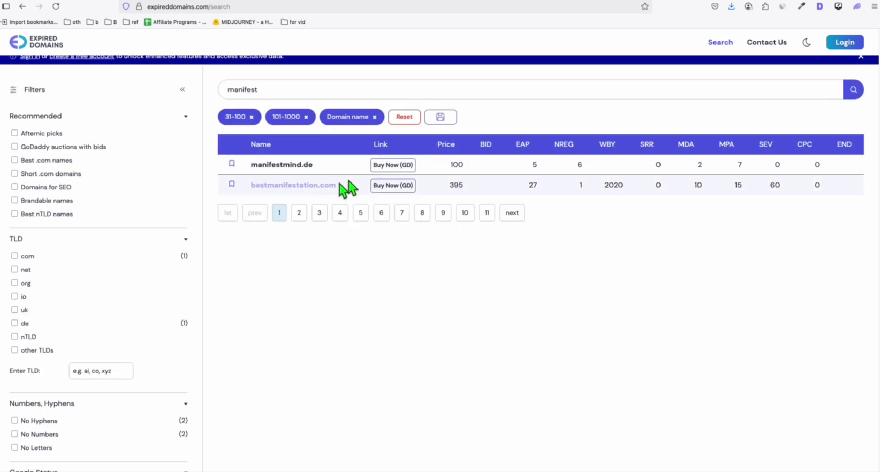
drag(318, 185, 197, 181)
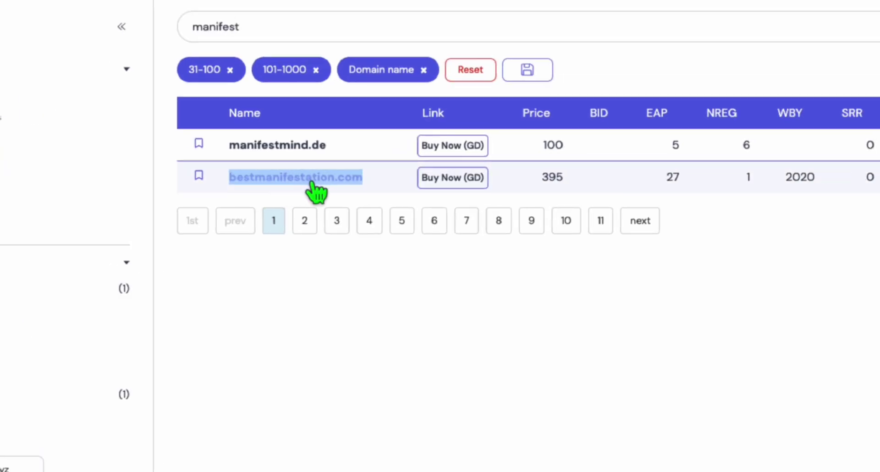
Step: Copy bestmanifestation.com into Semrush and look up its rankings, showing 0 keywords
drag(345, 187, 256, 188)
key(super+c)
key(ctrl+Tab)
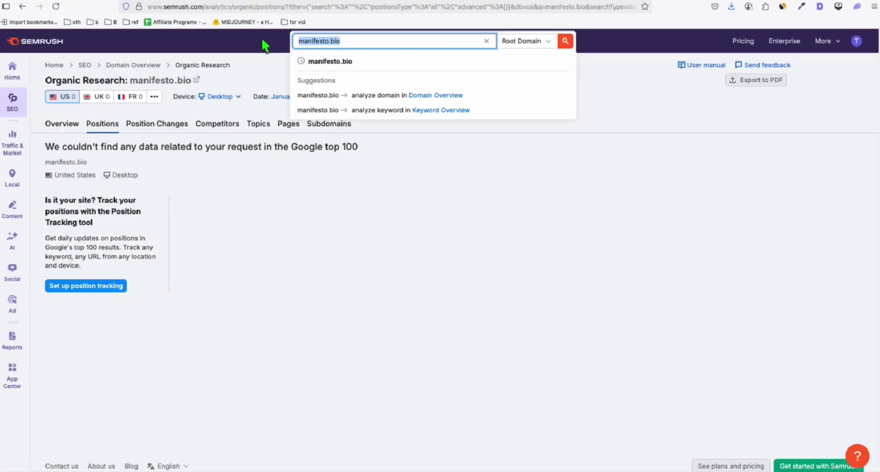
key(super+v)
click(565, 41)
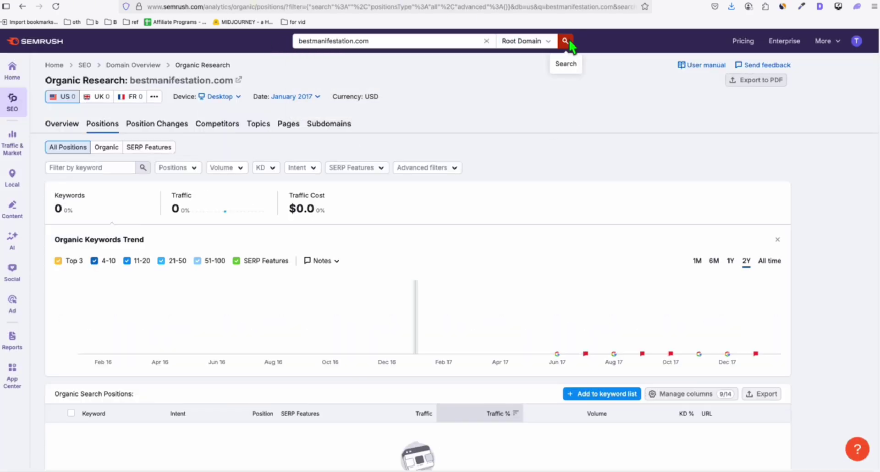
scroll(449, 225, down, 1)
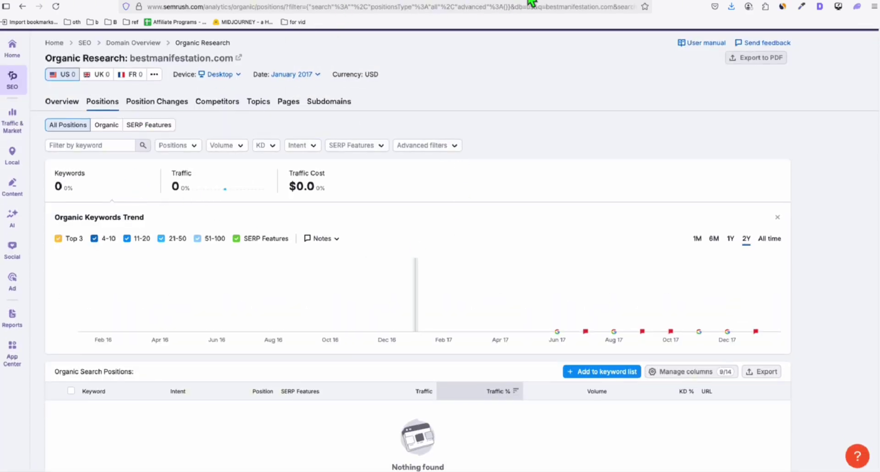
key(ctrl+Tab)
key(ctrl+Tab)
key(ctrl+Tab)
Step: Switch the Semrush report date to Jun 8, 2025
scroll(507, 147, down, 3)
scroll(507, 146, up, 4)
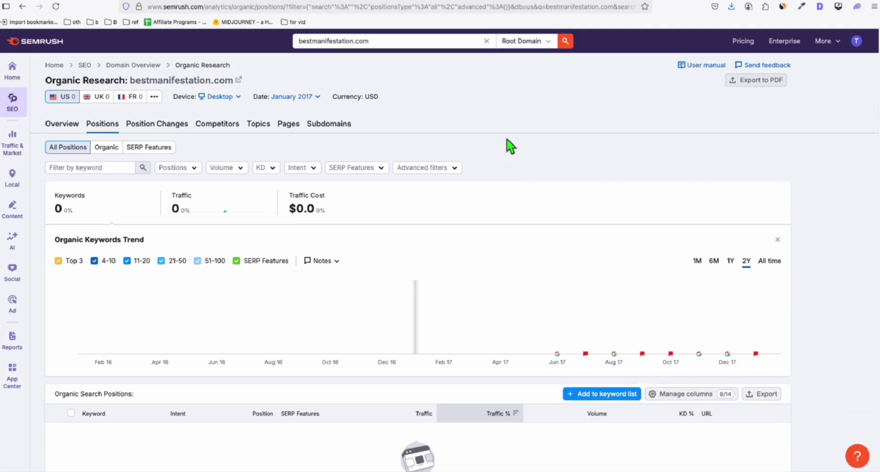
click(307, 102)
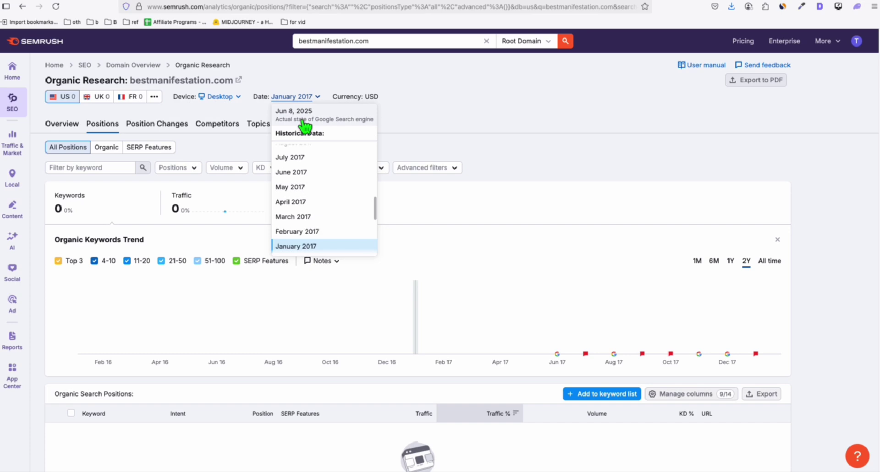
click(305, 118)
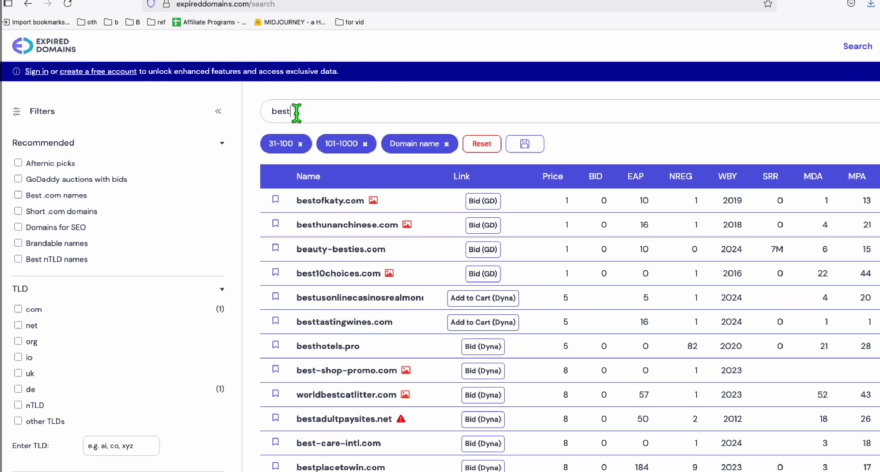
Step: Sort the 'best' domain results by price so 395 listings lead, and copy besttrainingprogram.com
scroll(372, 235, down, 3)
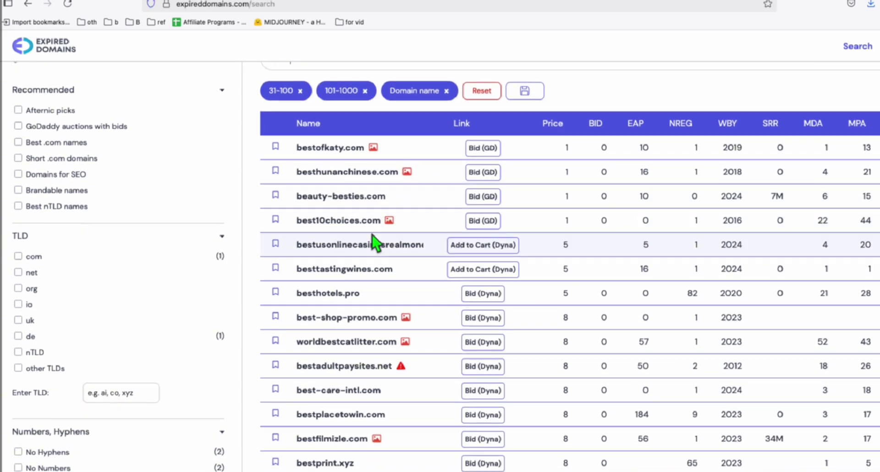
scroll(87, 335, down, 15)
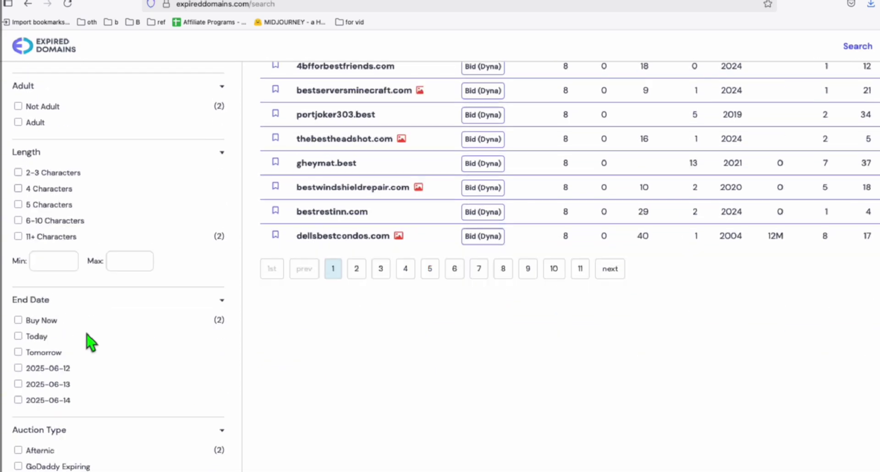
scroll(87, 339, down, 8)
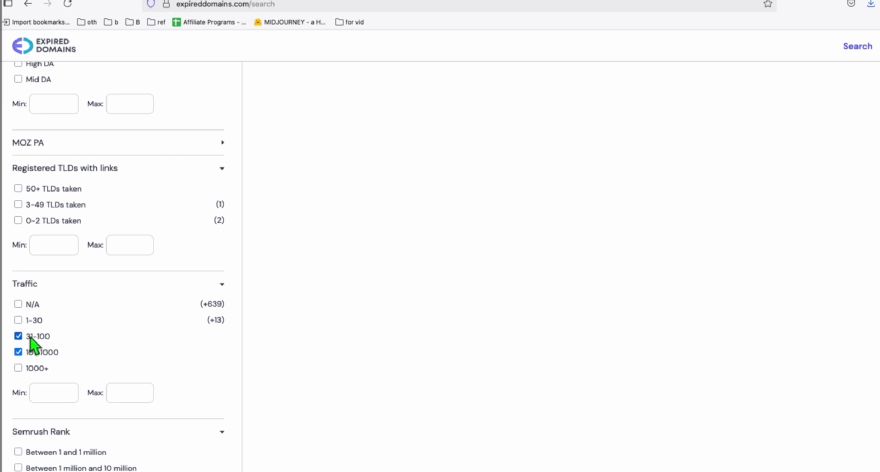
scroll(444, 216, up, 15)
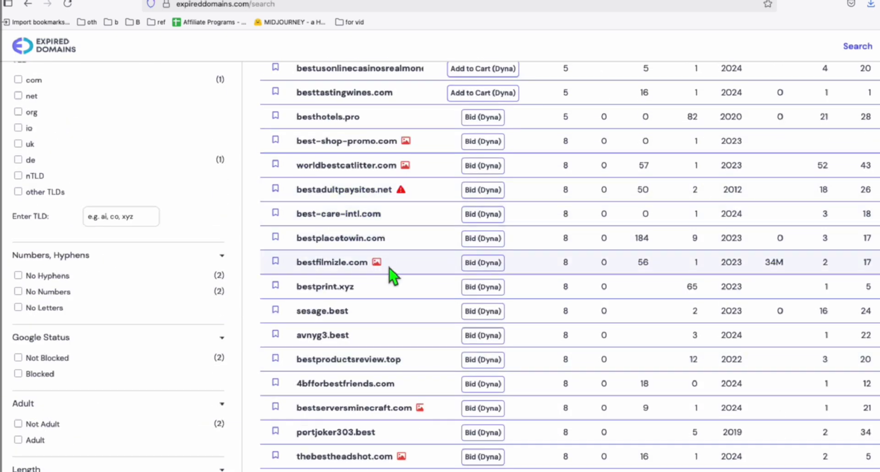
scroll(531, 269, up, 5)
scroll(401, 215, down, 3)
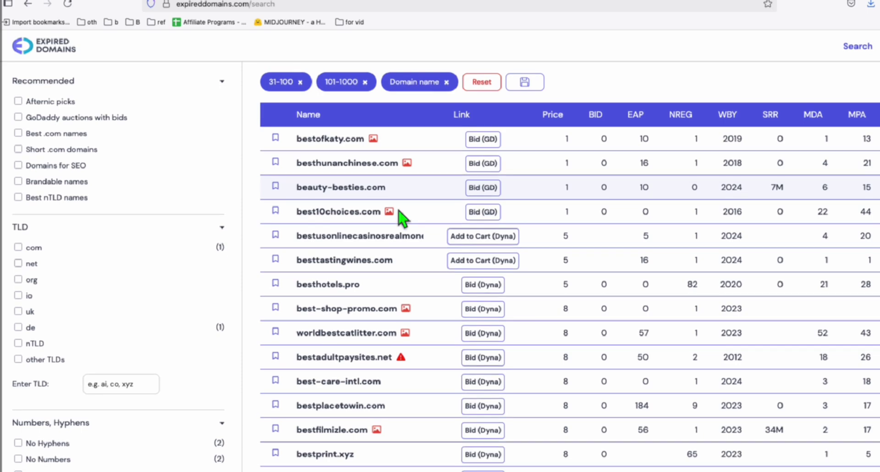
scroll(373, 265, down, 2)
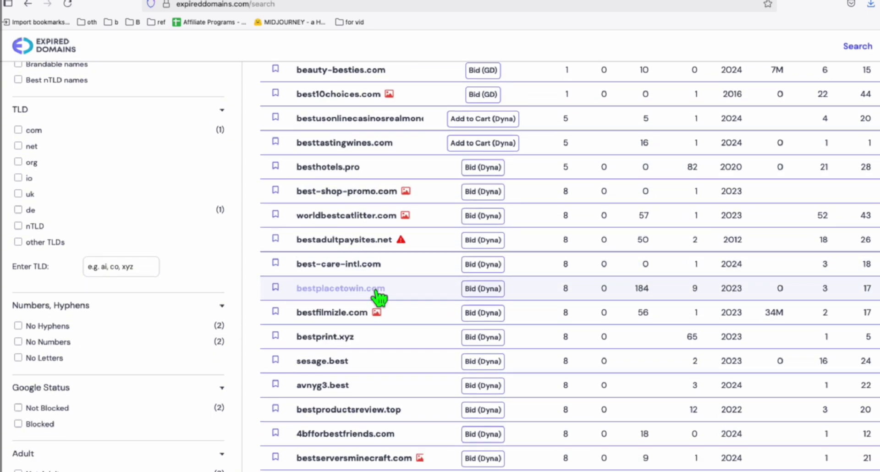
scroll(574, 201, up, 5)
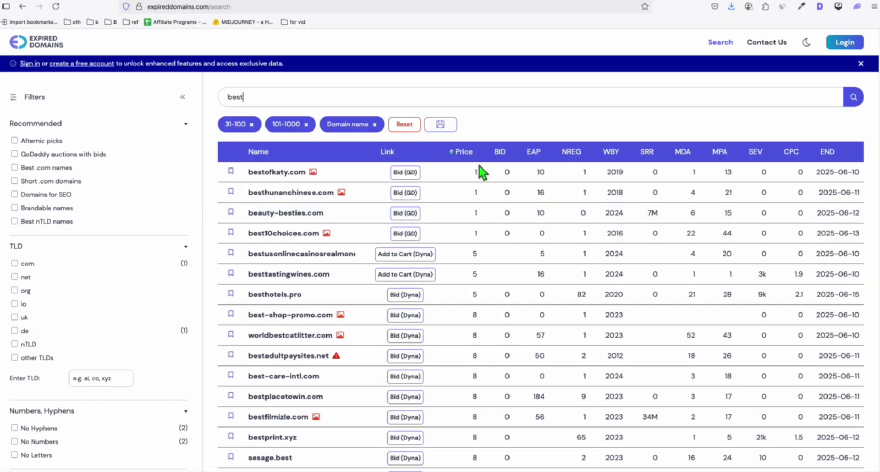
scroll(585, 272, down, 3)
scroll(586, 276, up, 3)
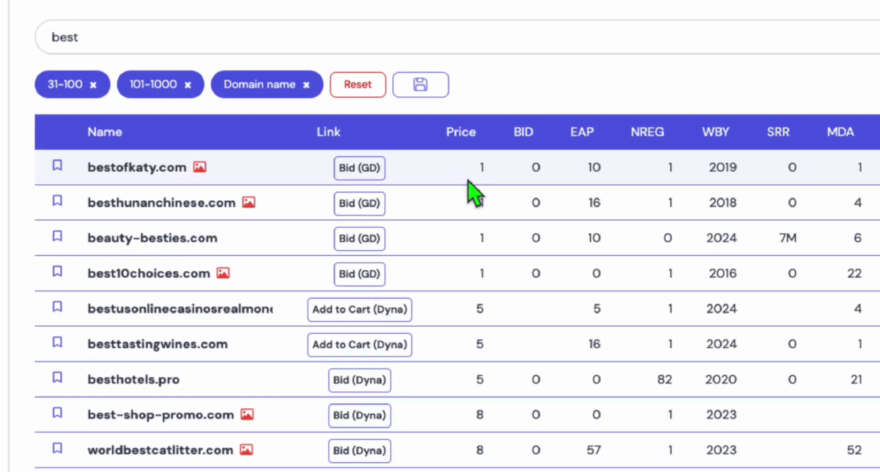
click(467, 140)
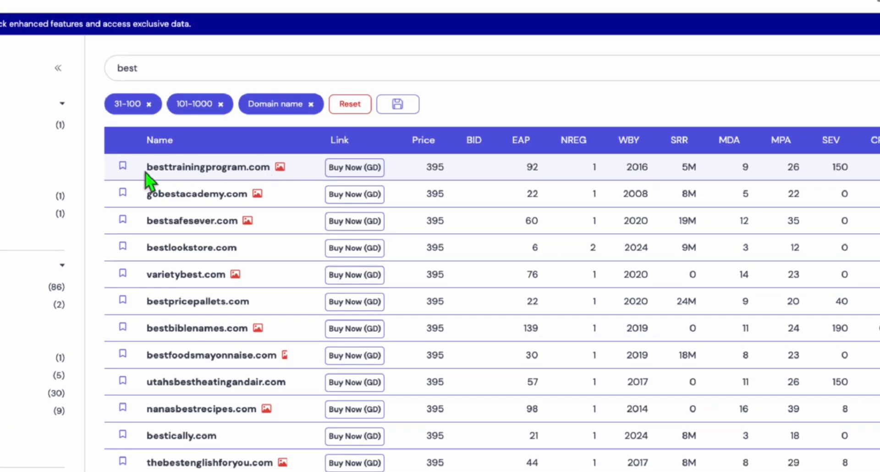
drag(147, 168, 273, 170)
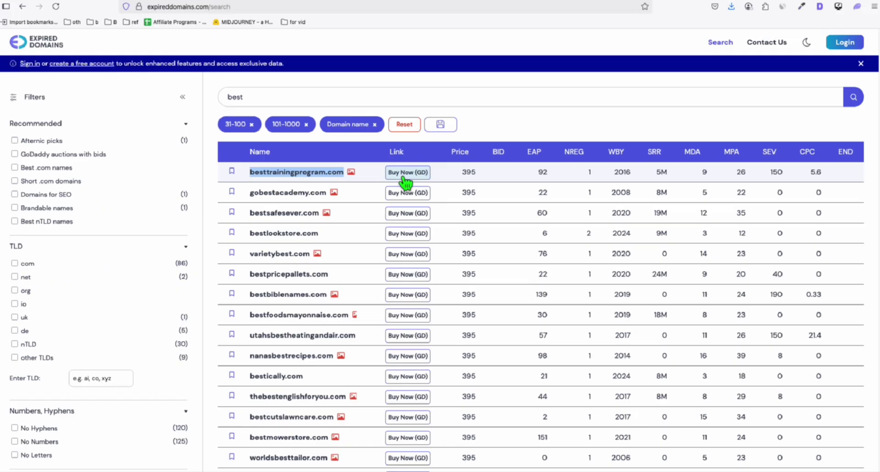
Step: Load Semrush's organic ranking report for besttrainingprogram.com
key(ctrl+Tab)
click(294, 39)
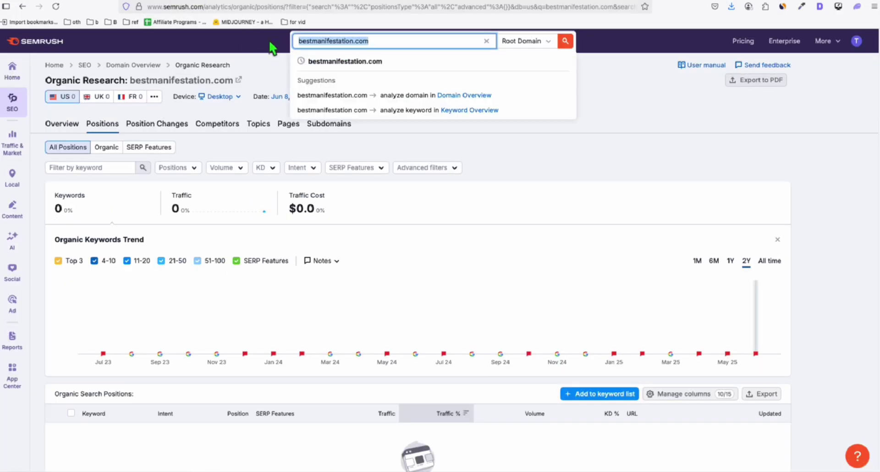
key(ctrl+v)
click(562, 40)
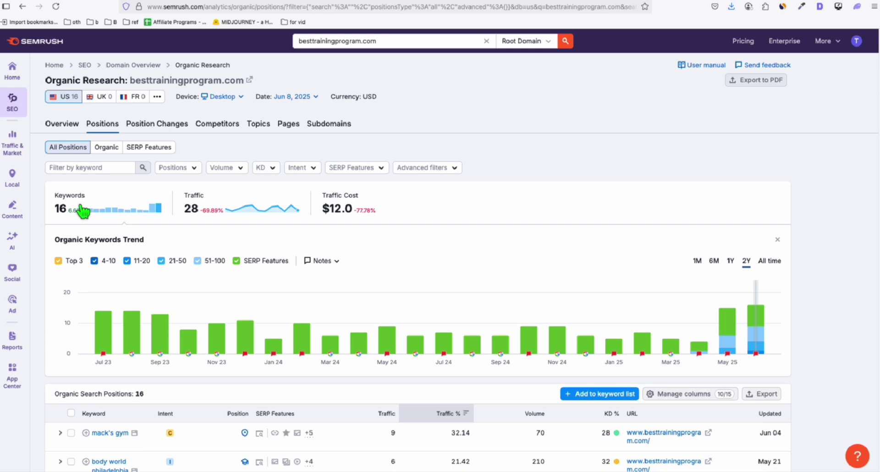
Step: Collapse the Organic Keywords Trend chart and review the 16 keyword positions, led by mack's gym
click(59, 208)
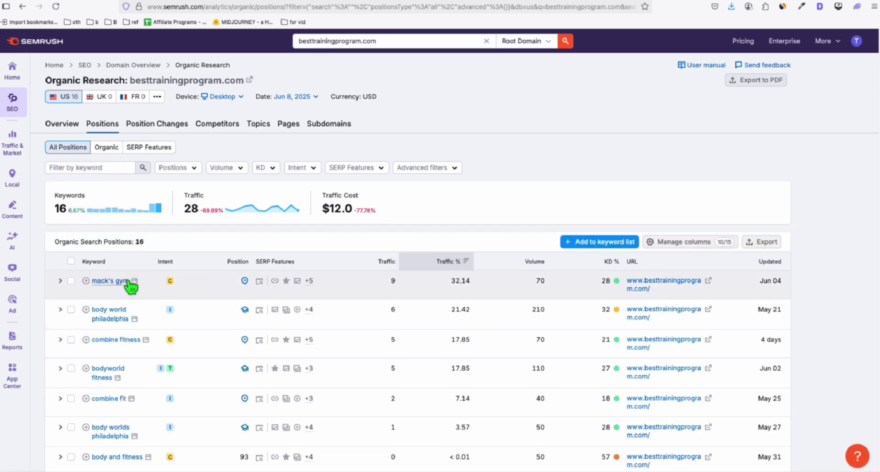
scroll(138, 303, down, 1)
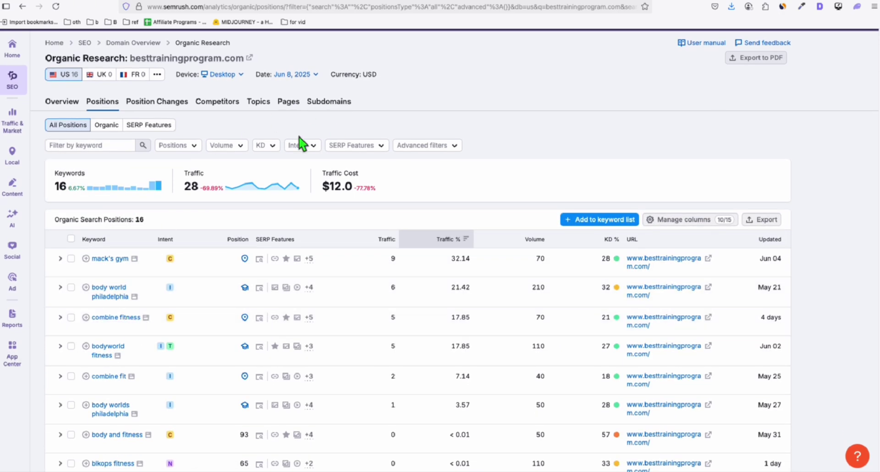
scroll(235, 262, down, 5)
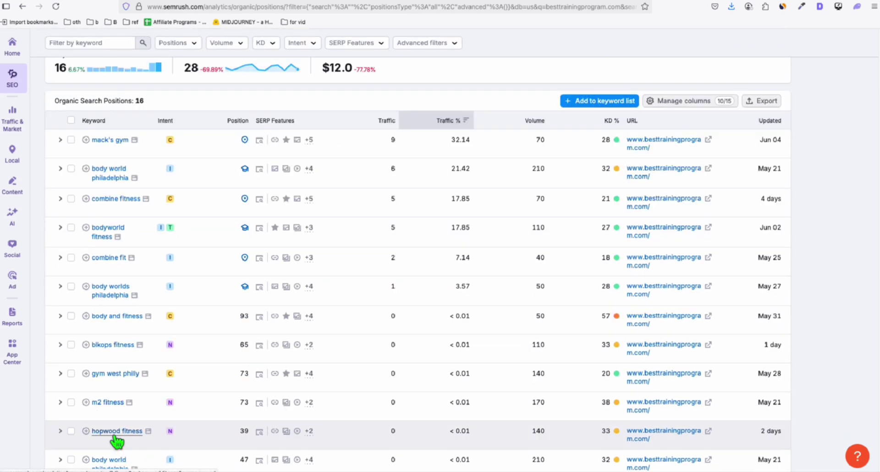
scroll(117, 449, down, 2)
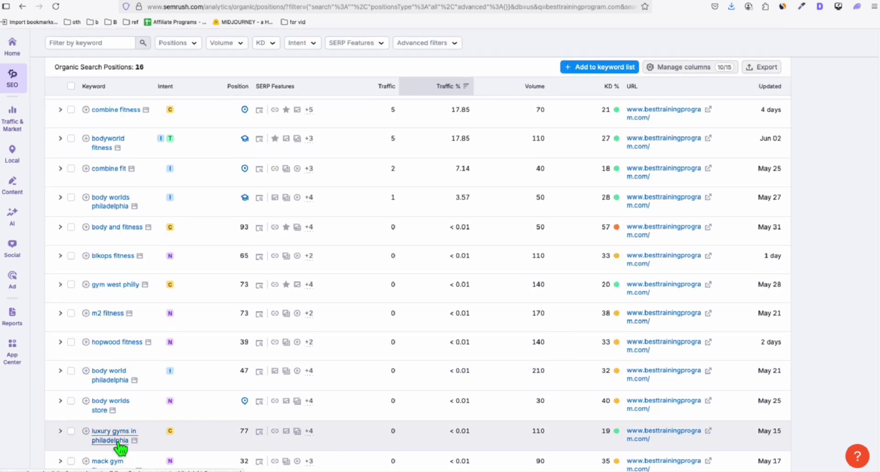
scroll(137, 366, down, 2)
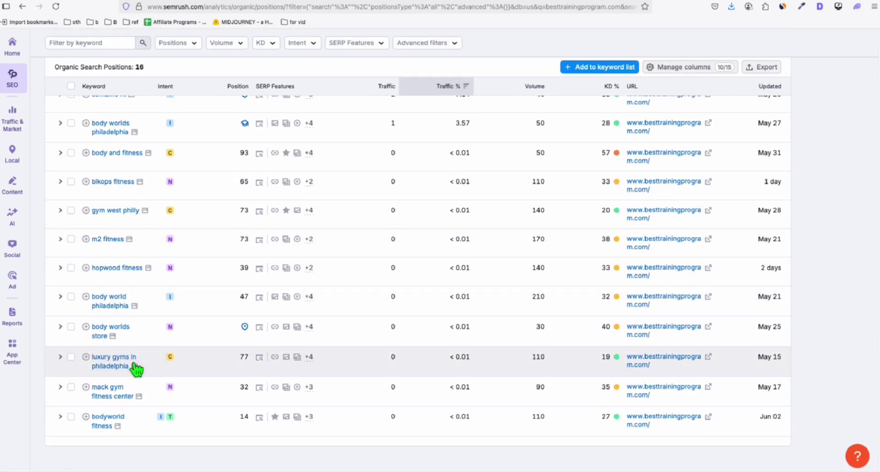
scroll(128, 329, up, 2)
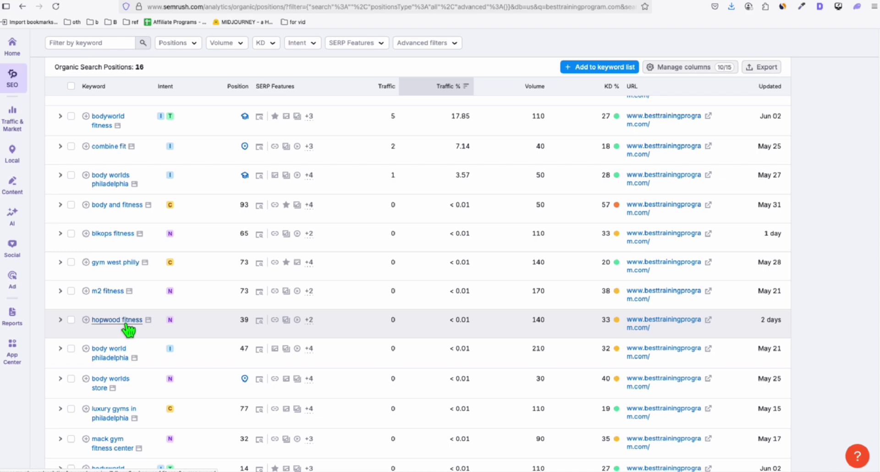
scroll(128, 329, up, 2)
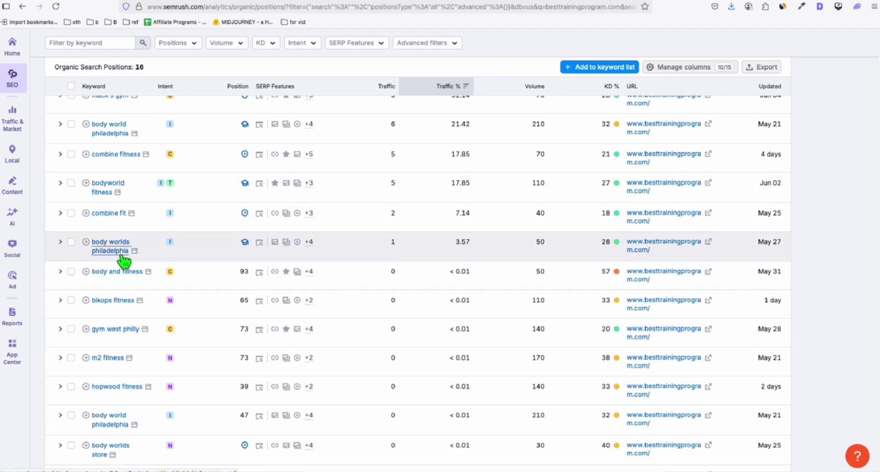
scroll(124, 261, up, 5)
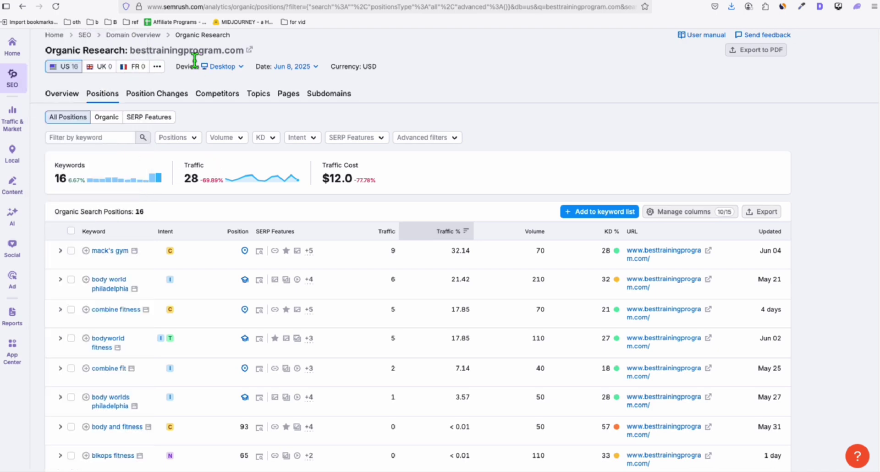
Step: Search 'gym training' in Semrush's Keyword Magic Tool for keyword ideas
mouse_move(33, 90)
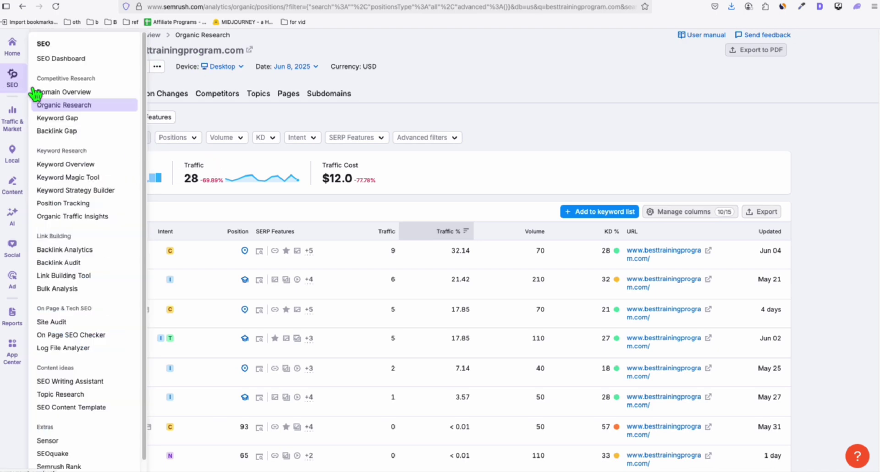
click(78, 165)
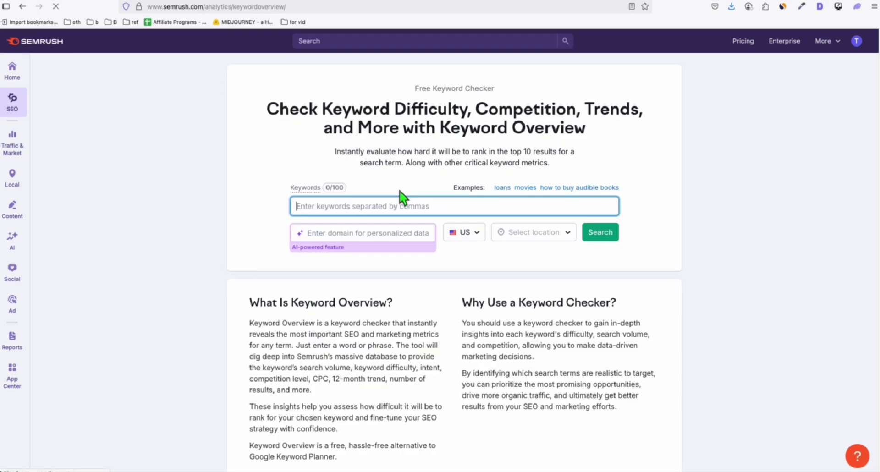
text(gyn)
mouse_move(12, 102)
click(44, 201)
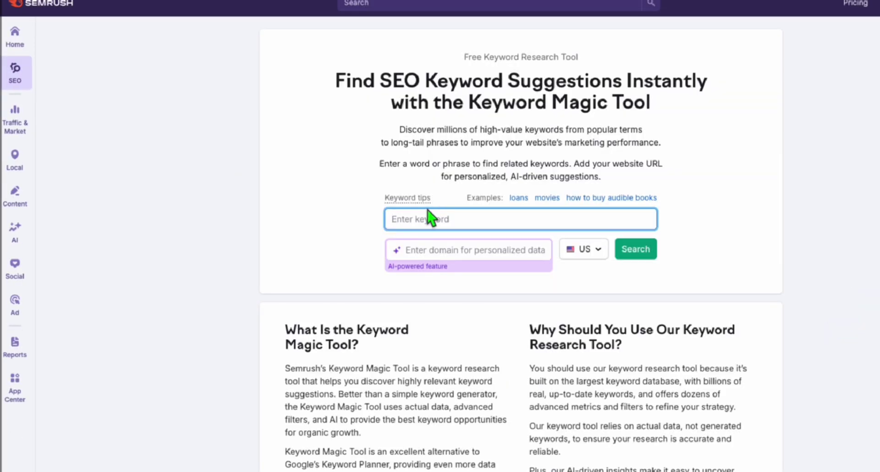
click(427, 211)
text(gym training)
click(647, 247)
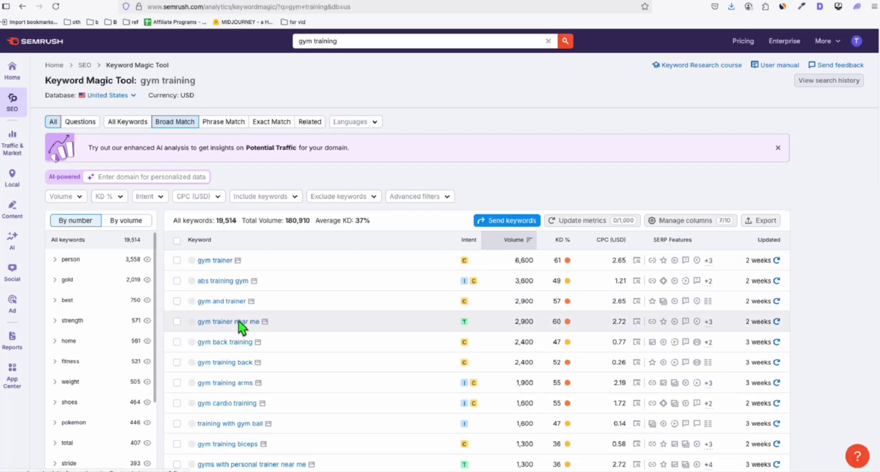
Step: Filter the gym training ideas to keyword difficulty 0–25%, narrowing them to 186 keywords
scroll(238, 320, down, 2)
scroll(238, 327, up, 2)
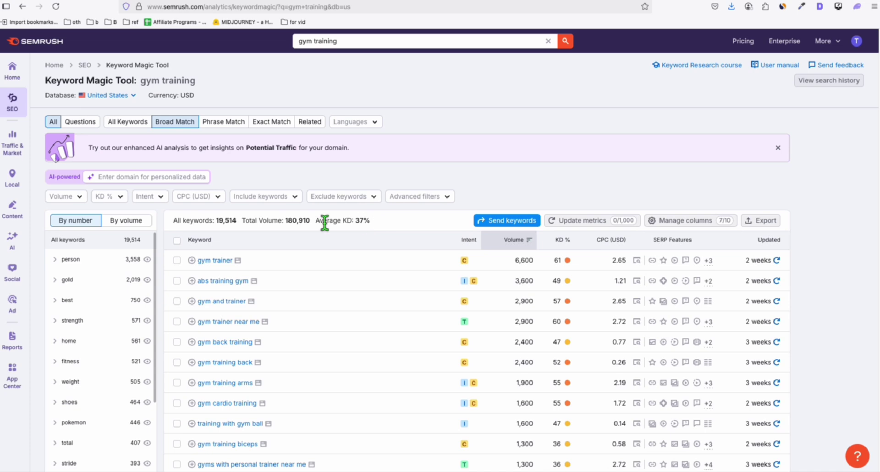
click(108, 196)
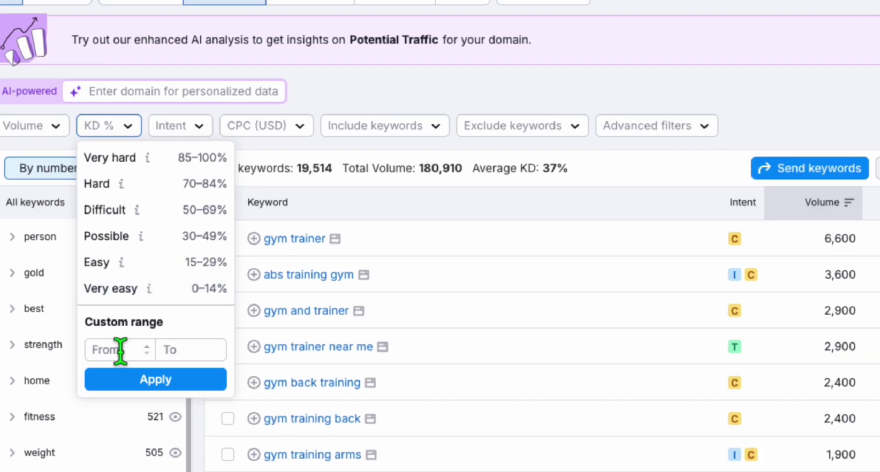
click(116, 323)
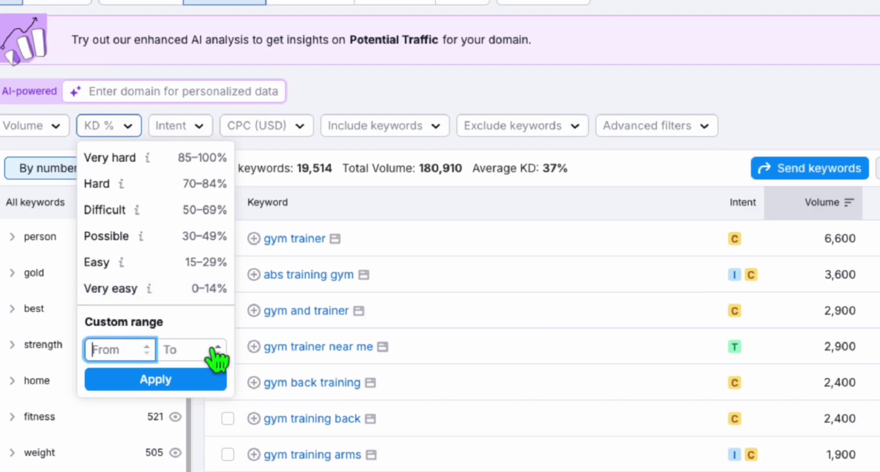
text(0)
click(183, 350)
text(2)
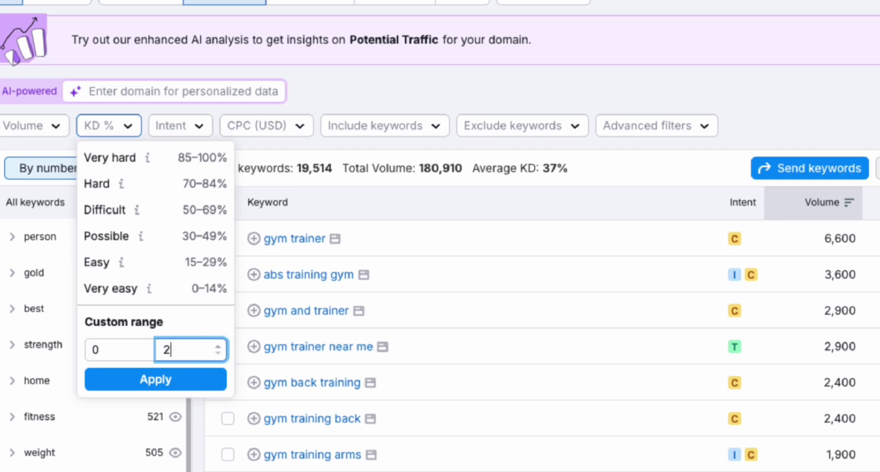
click(182, 381)
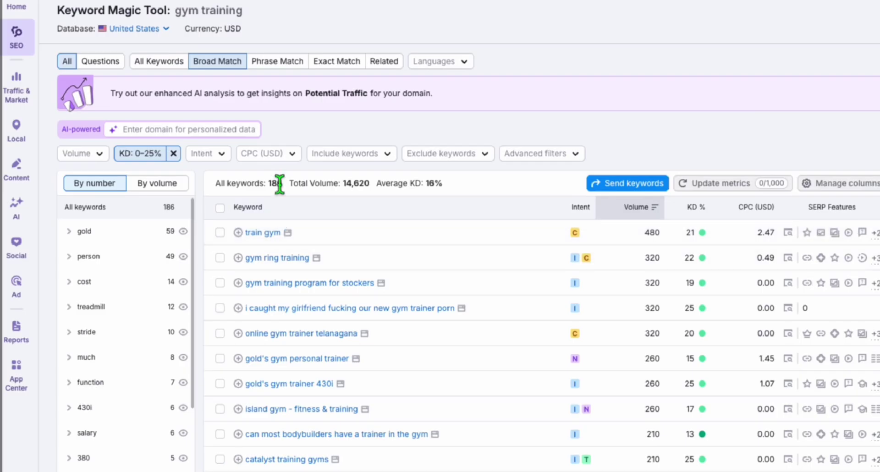
scroll(318, 255, down, 4)
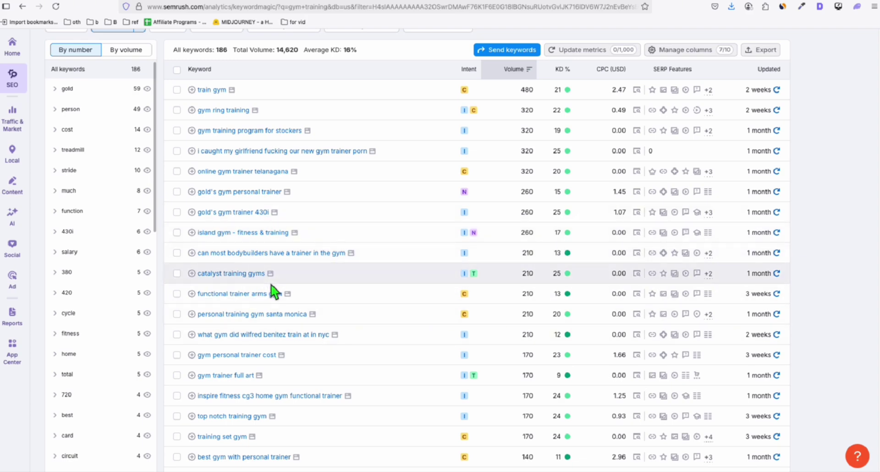
click(526, 3)
click(423, 4)
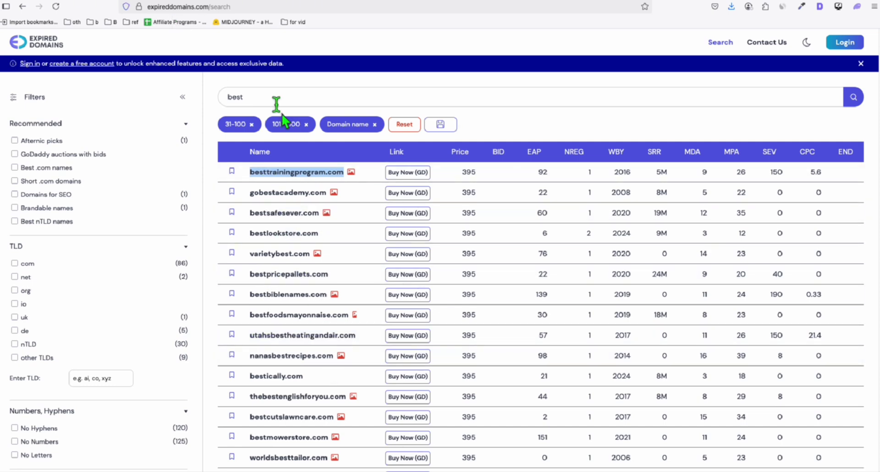
click(237, 2)
scroll(357, 270, up, 5)
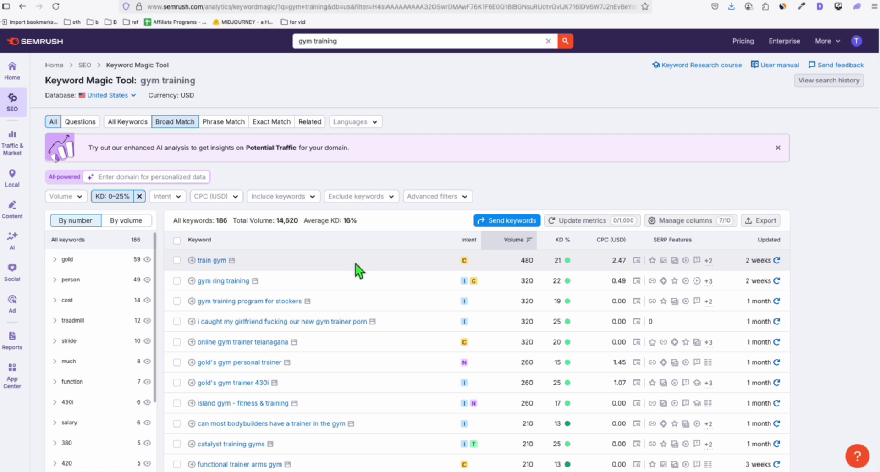